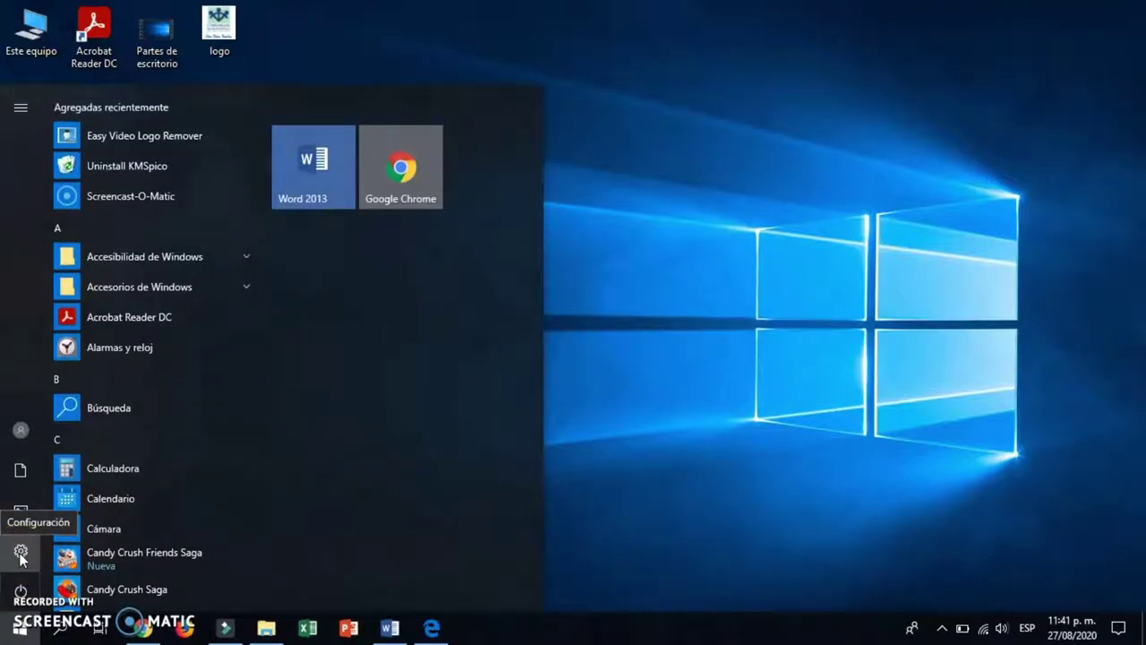
Open the Windows personalization settings, set the mountain and lake picture as the desktop background, and show the desktop.
{"action": "left_click", "coordinate": [20, 553]}
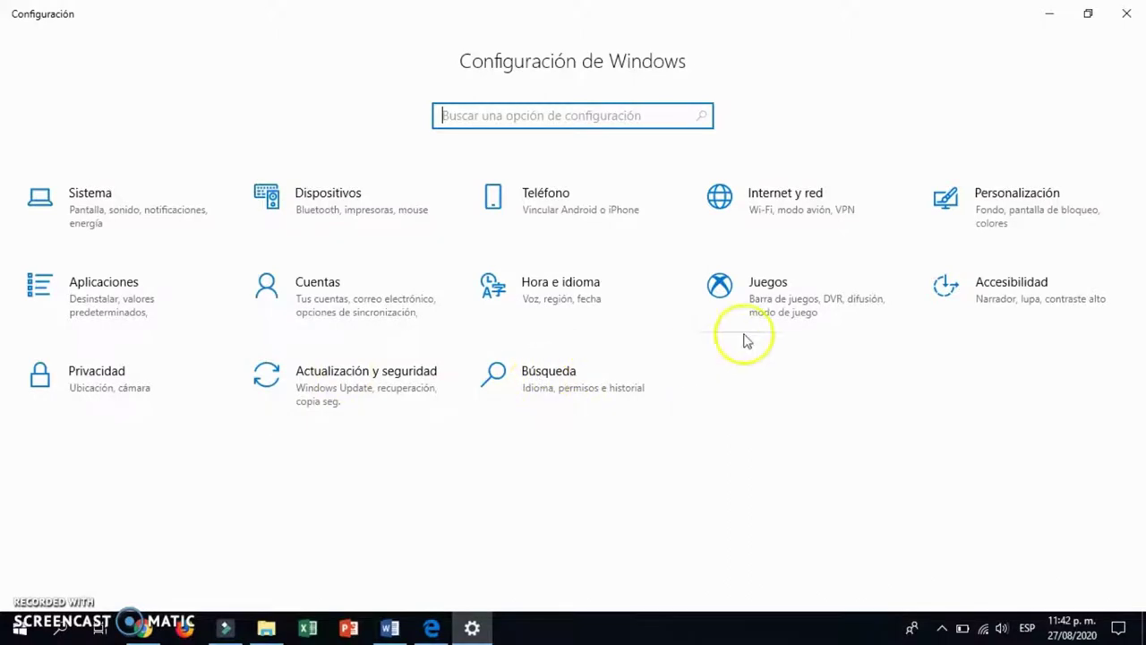
{"action": "left_click", "coordinate": [1003, 211]}
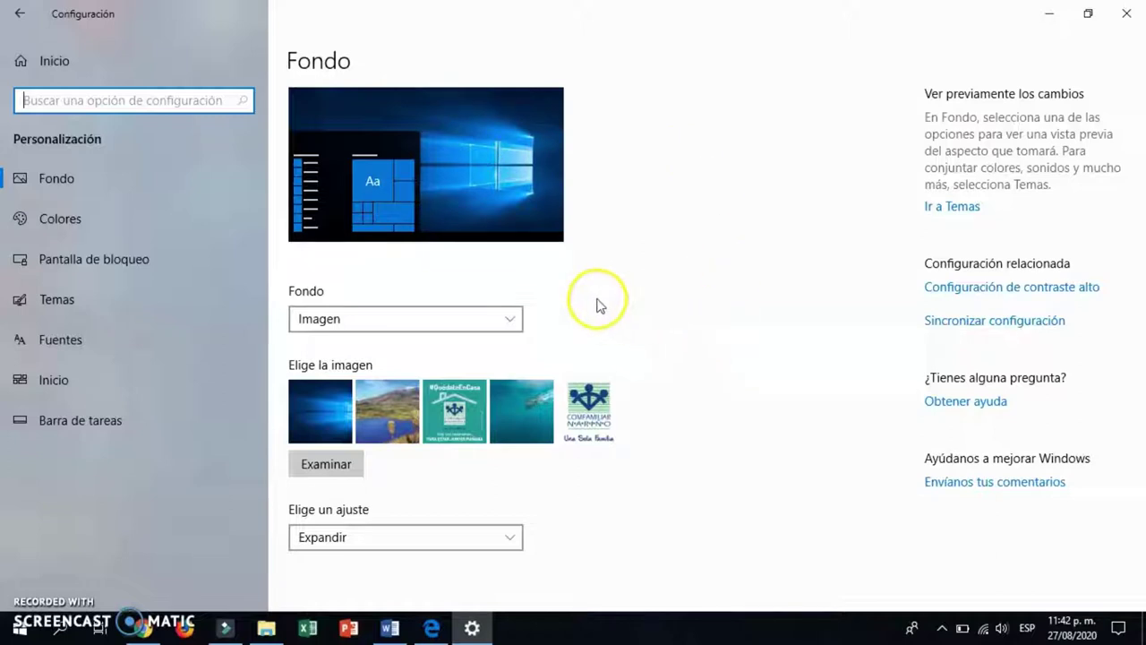
{"action": "left_click", "coordinate": [387, 414]}
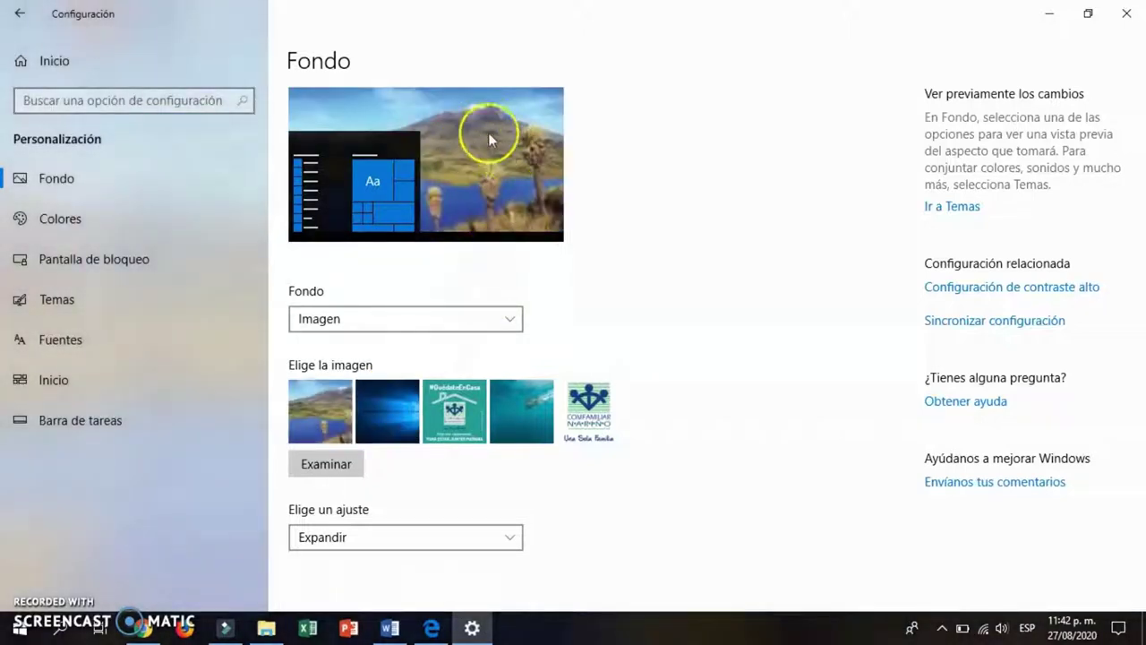
{"action": "left_click", "coordinate": [1049, 14]}
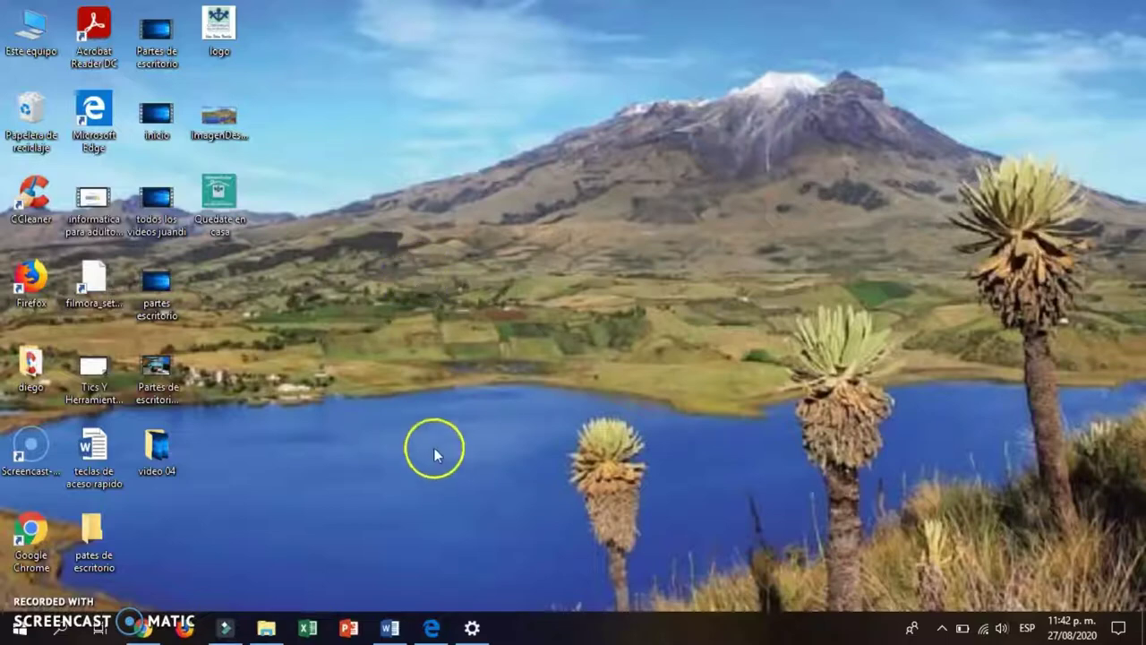
Return to the background settings, choose the Comfamiliar Nariño logo as the desktop background, and view it on the desktop.
{"action": "left_click", "coordinate": [472, 627]}
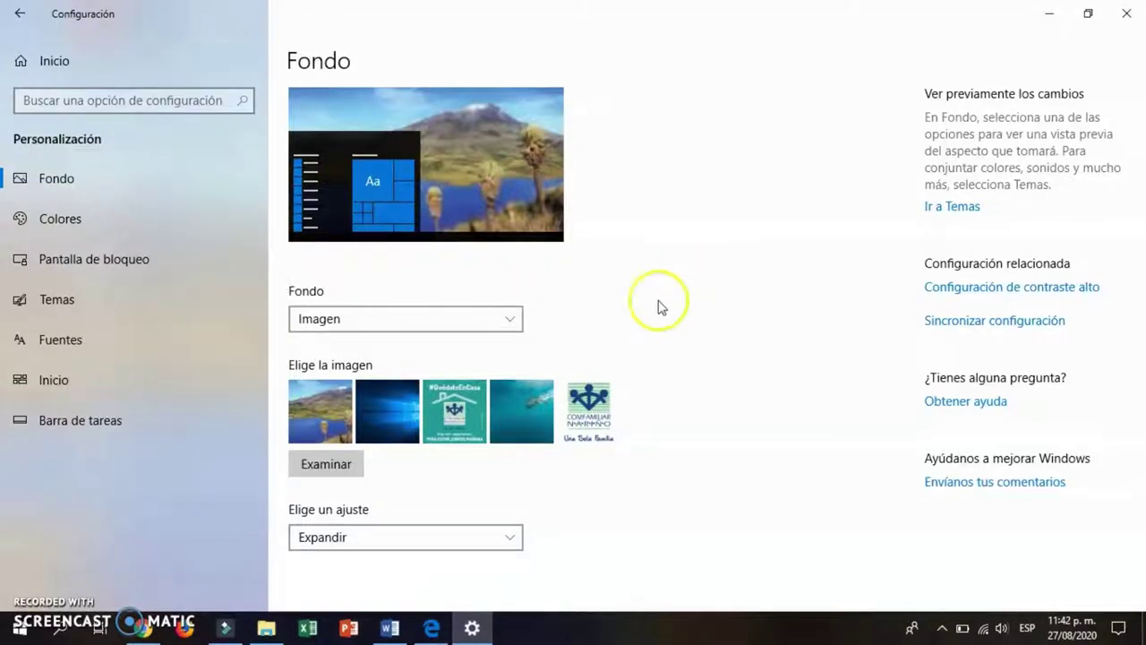
{"action": "left_click", "coordinate": [590, 409]}
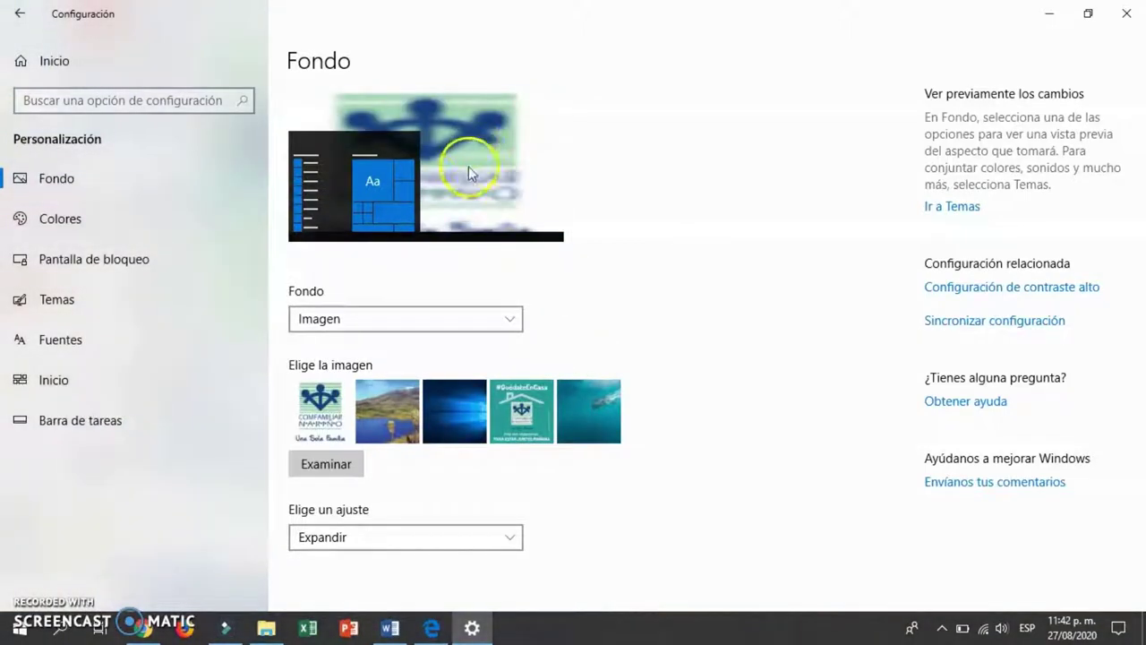
{"action": "left_click", "coordinate": [1059, 13]}
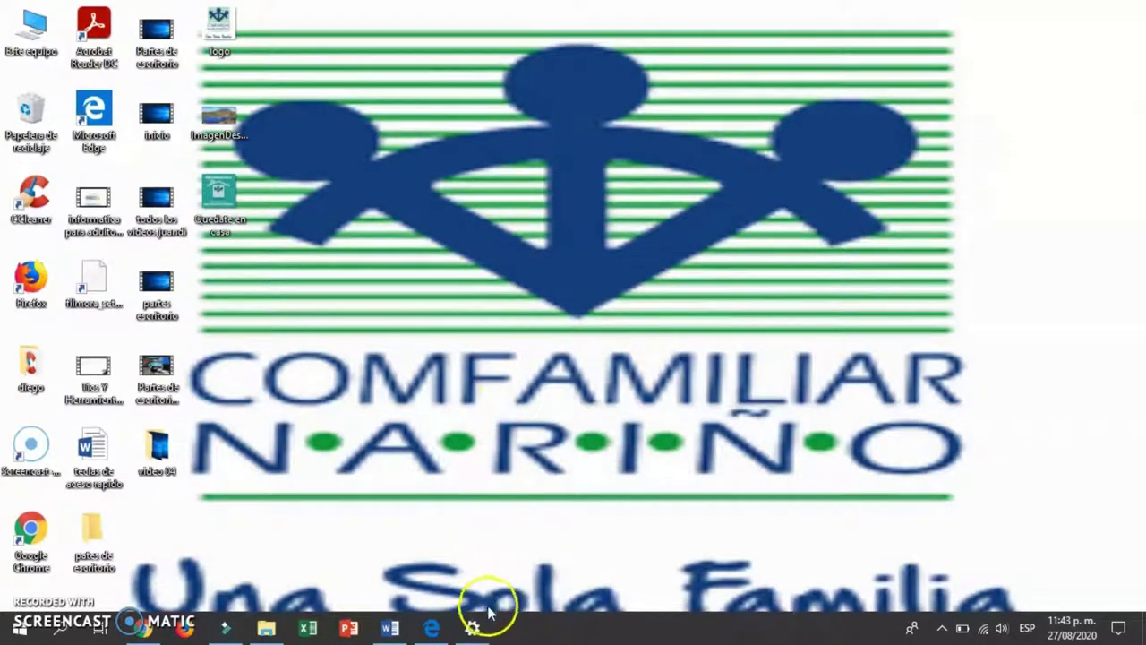
Set the background image's fit to Rellenar and view the logo on the desktop.
{"action": "left_click", "coordinate": [472, 629]}
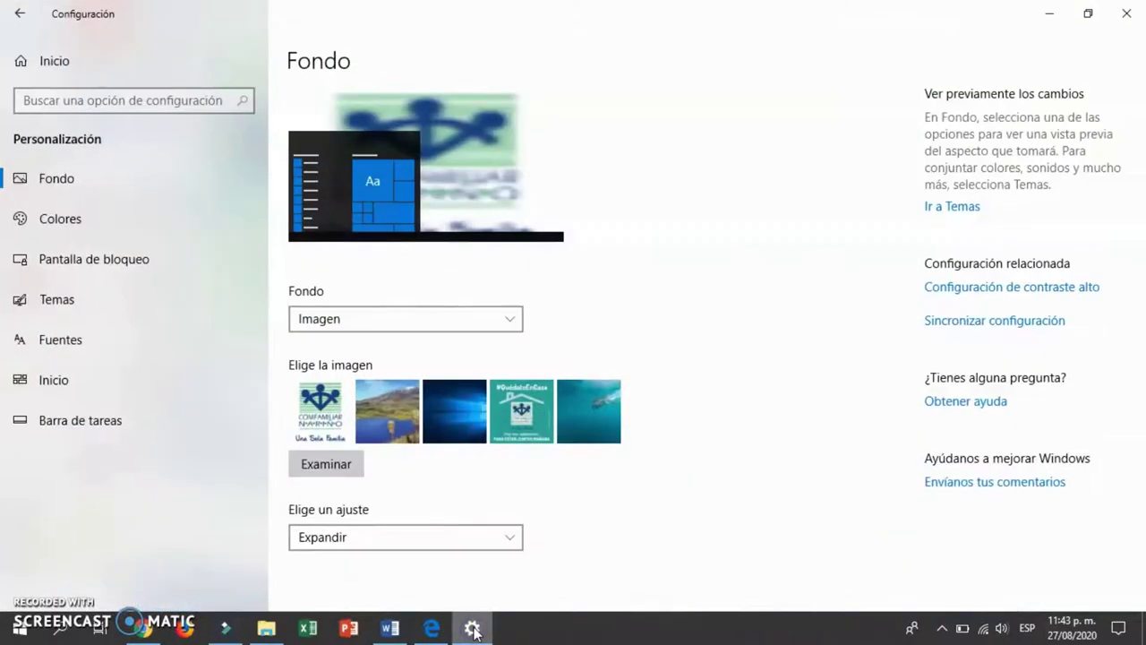
{"action": "left_click", "coordinate": [527, 433]}
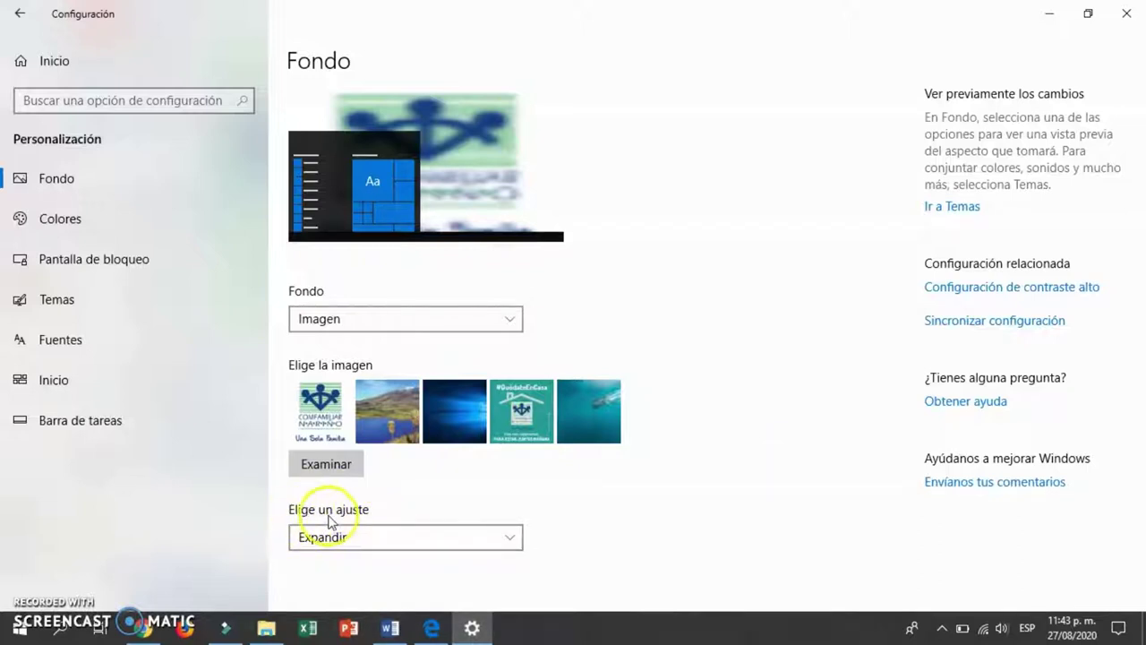
{"action": "left_click", "coordinate": [516, 539]}
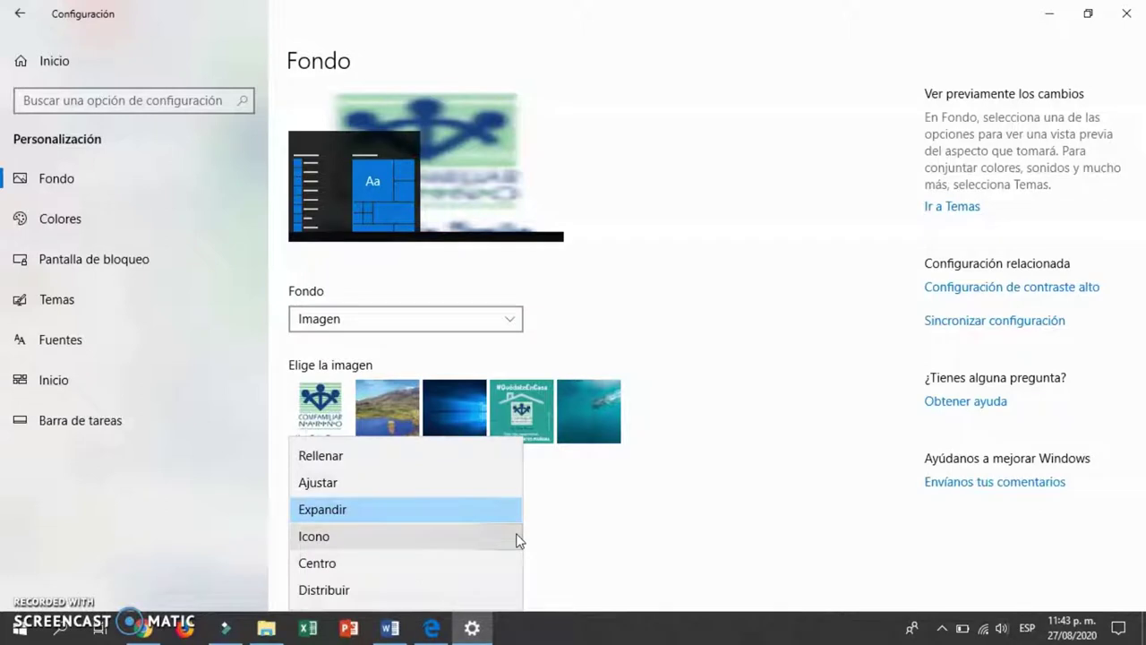
{"action": "left_click", "coordinate": [338, 459]}
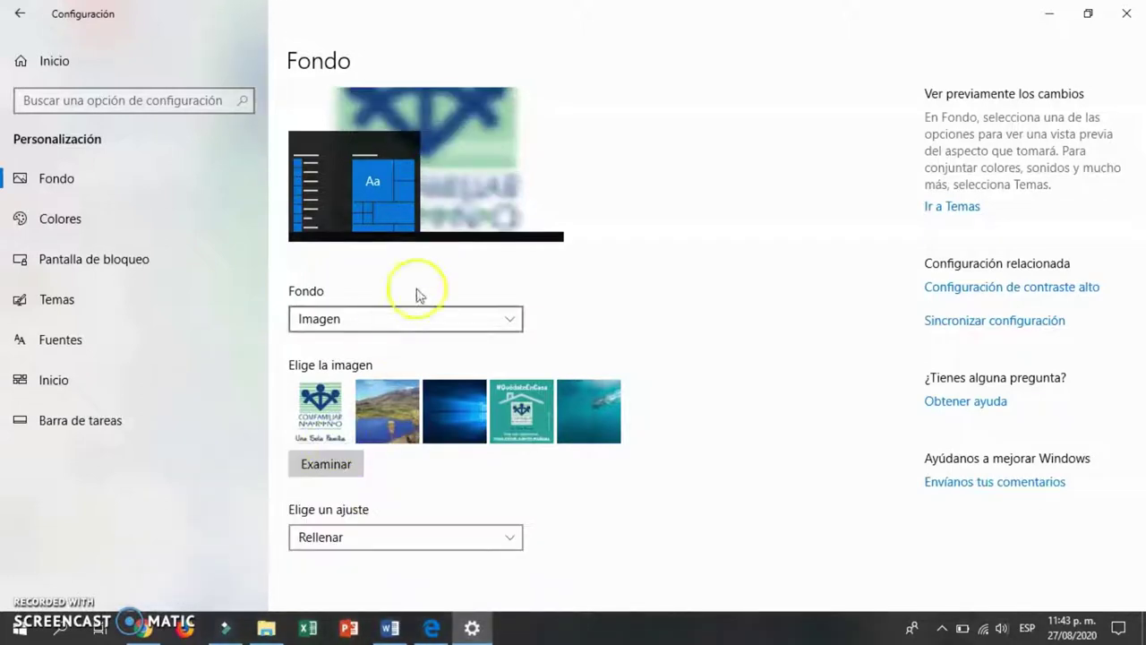
{"action": "left_click", "coordinate": [1051, 16]}
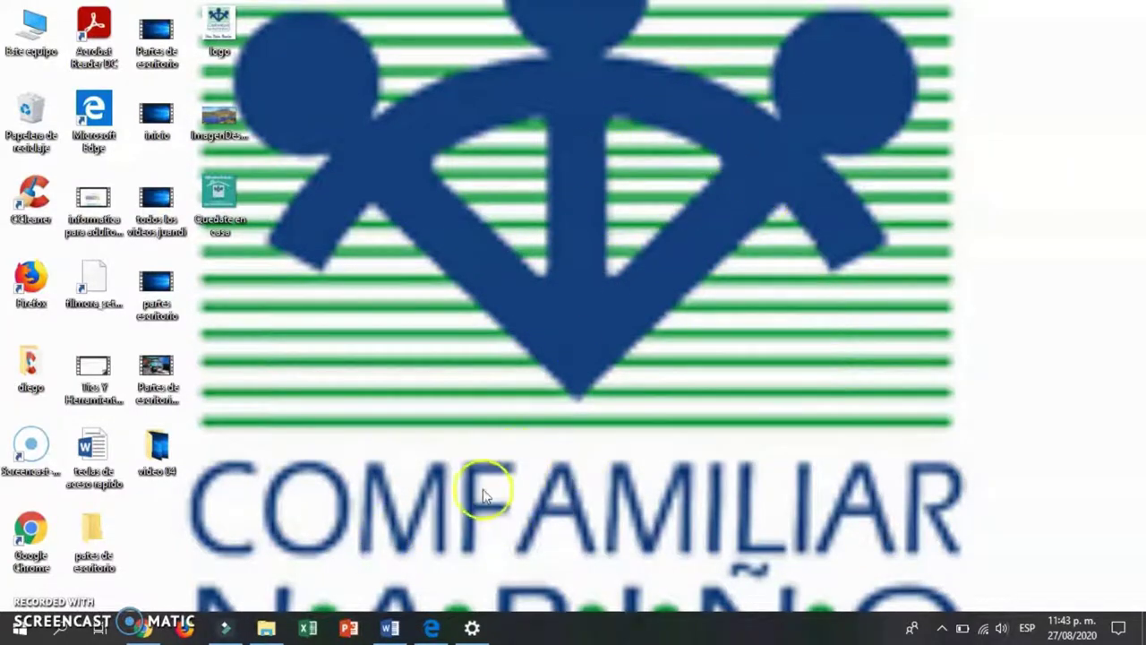
Change the logo background's fit to Ajustar and check it on the desktop.
{"action": "left_click", "coordinate": [471, 629]}
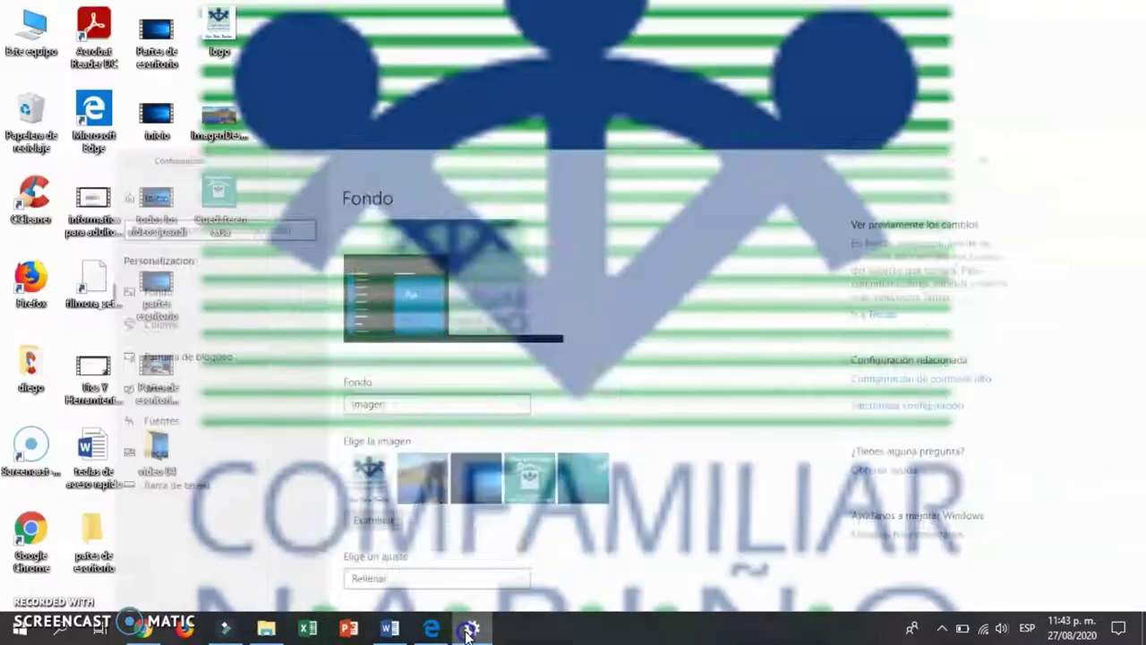
{"action": "left_click", "coordinate": [470, 630]}
{"action": "left_click", "coordinate": [471, 630]}
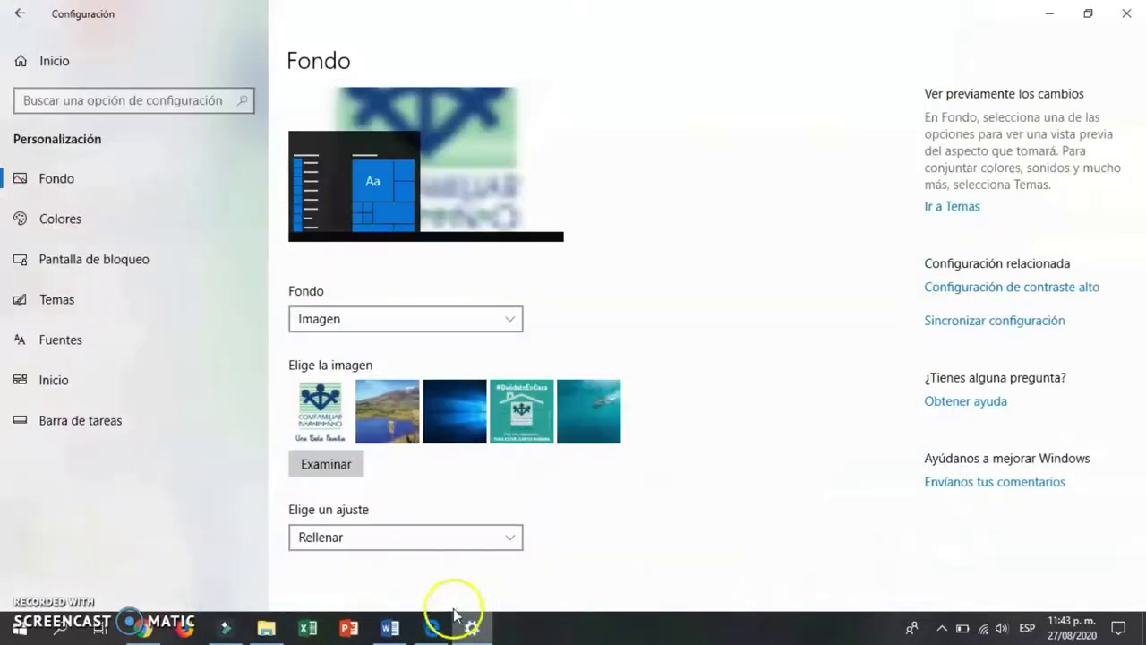
{"action": "left_click", "coordinate": [518, 535]}
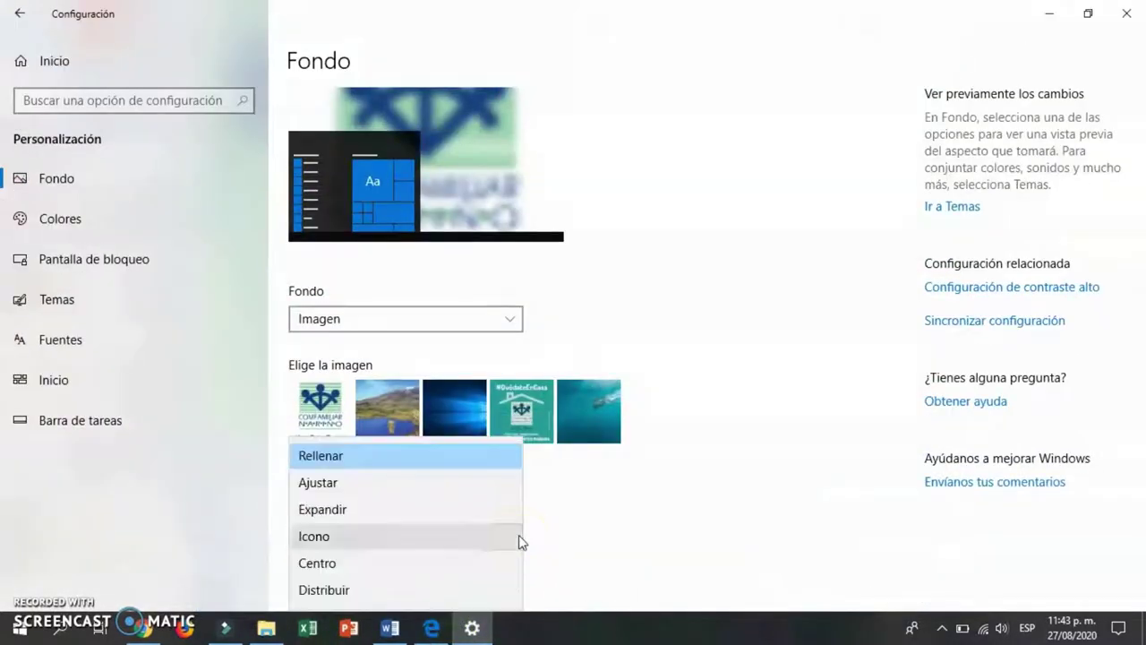
{"action": "left_click", "coordinate": [329, 491]}
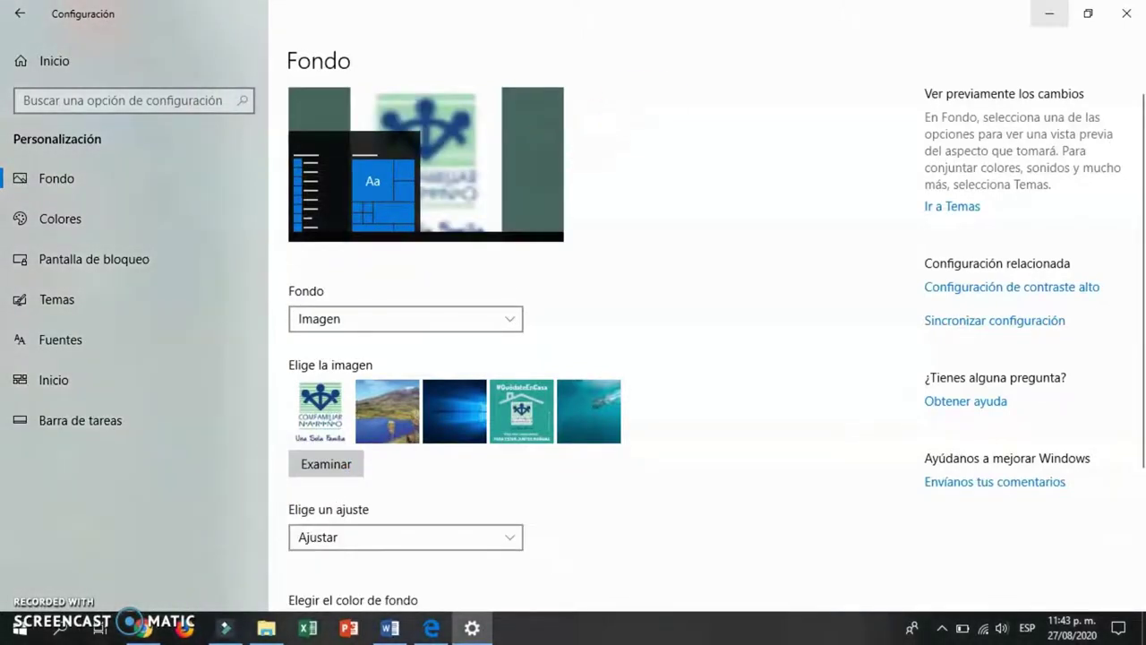
{"action": "left_click", "coordinate": [1049, 13]}
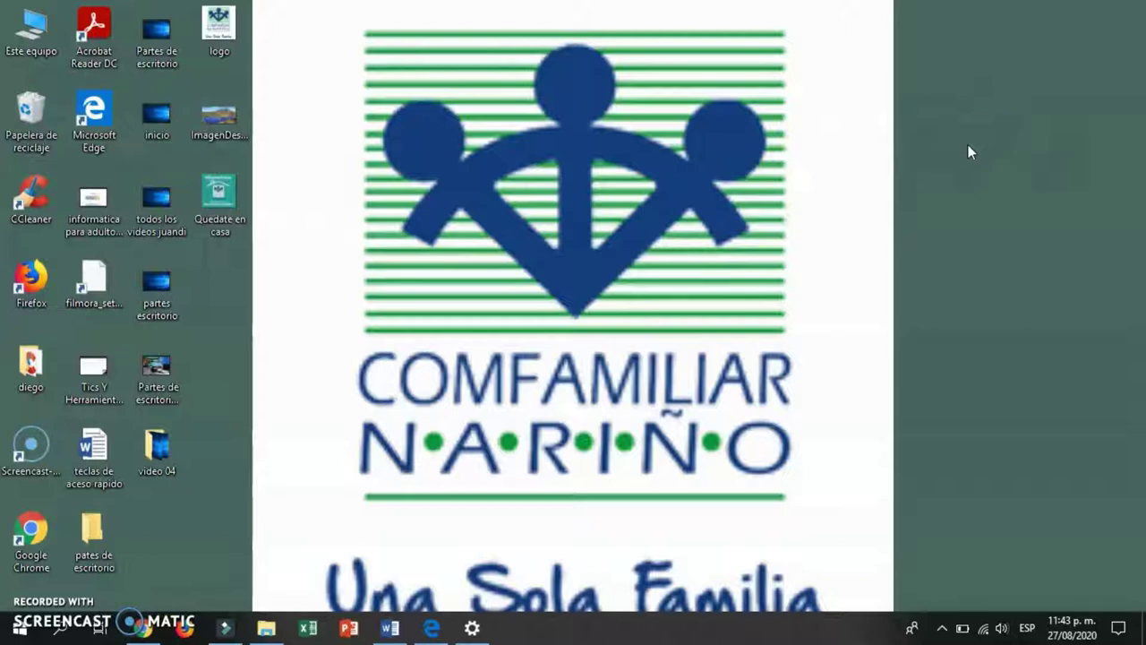
Switch the logo background's fit to Expandir and look at it on the desktop.
{"action": "left_click", "coordinate": [472, 628]}
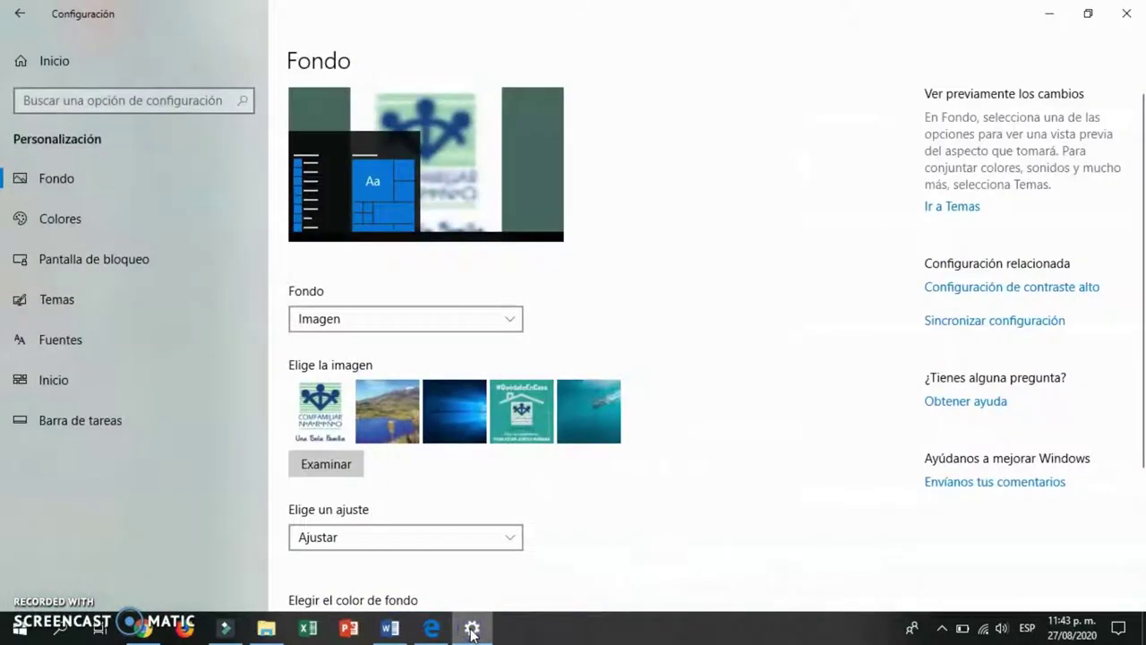
{"action": "left_click", "coordinate": [517, 537]}
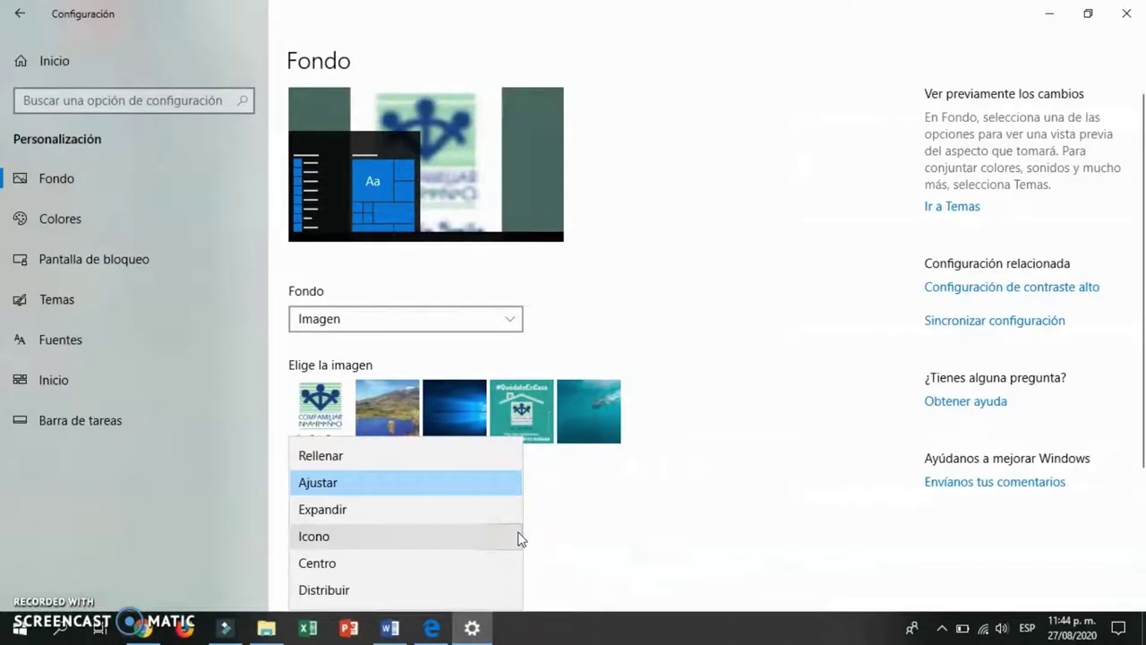
{"action": "left_click", "coordinate": [358, 512]}
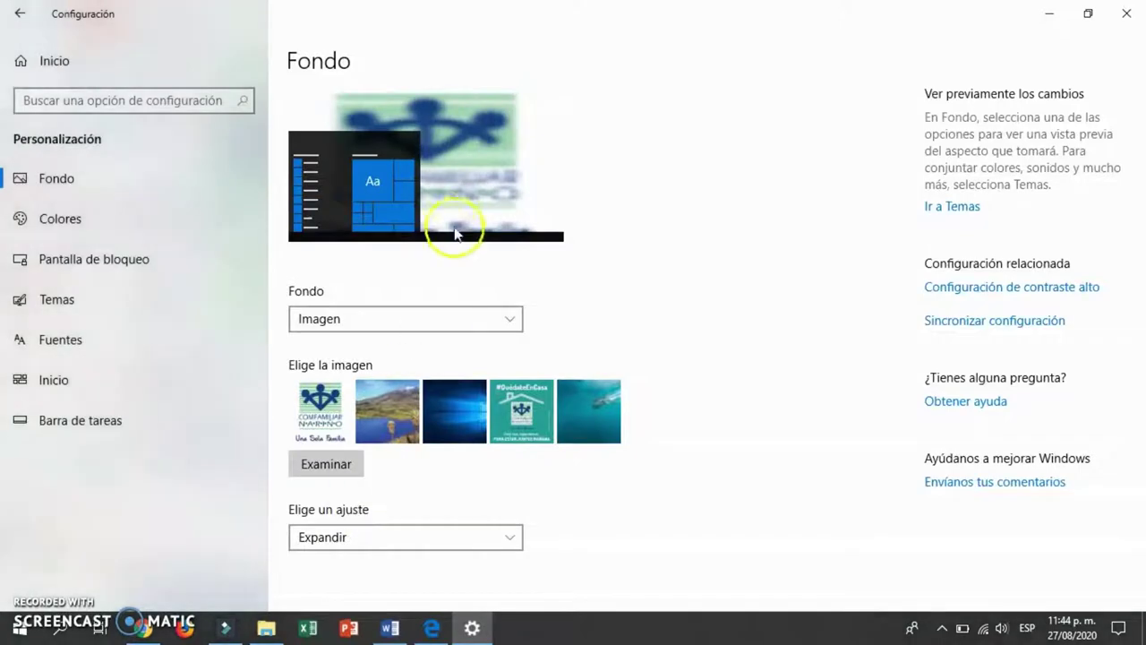
{"action": "left_click", "coordinate": [1048, 13]}
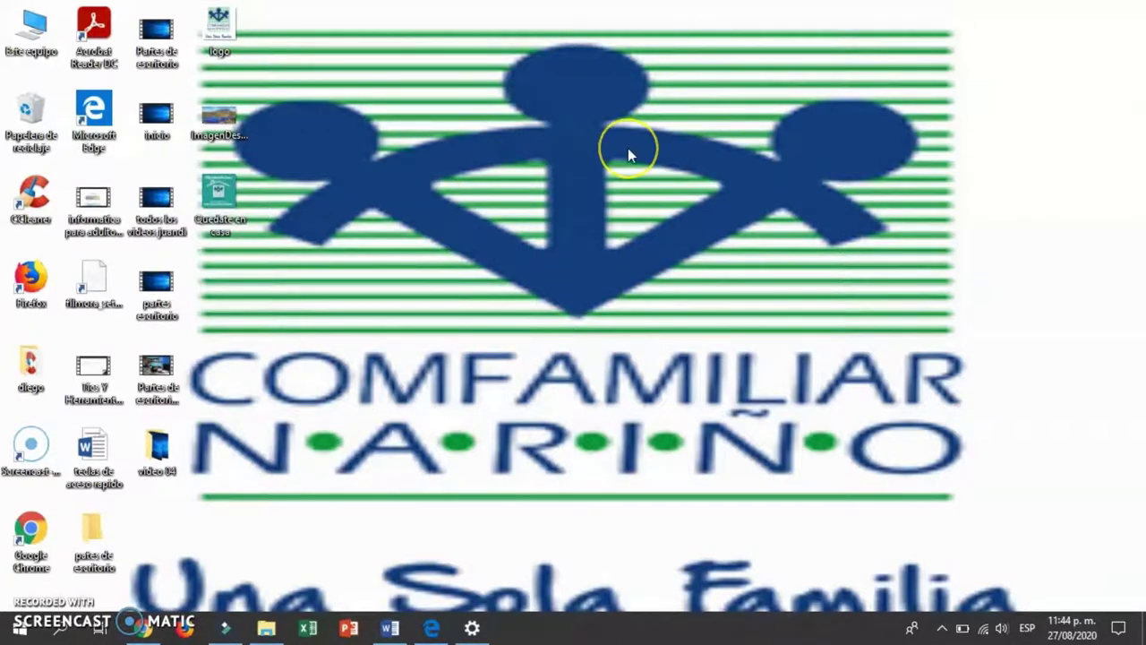
Set the logo background's fit to Icono and view the tiled image on the desktop.
{"action": "left_click", "coordinate": [472, 628]}
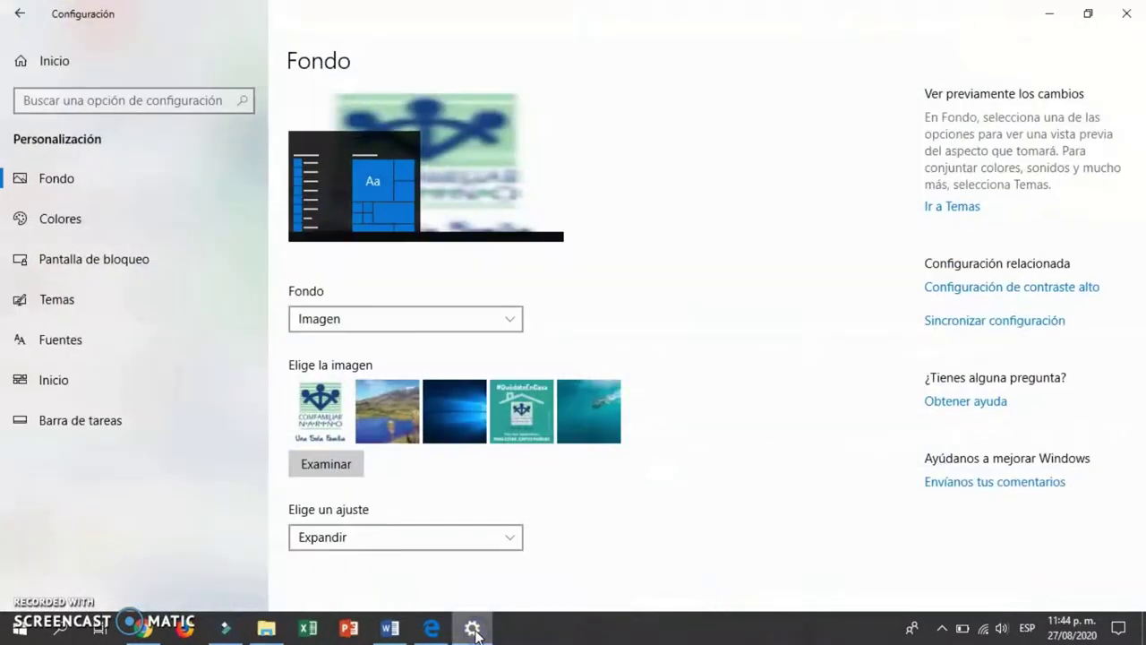
{"action": "left_click", "coordinate": [510, 537]}
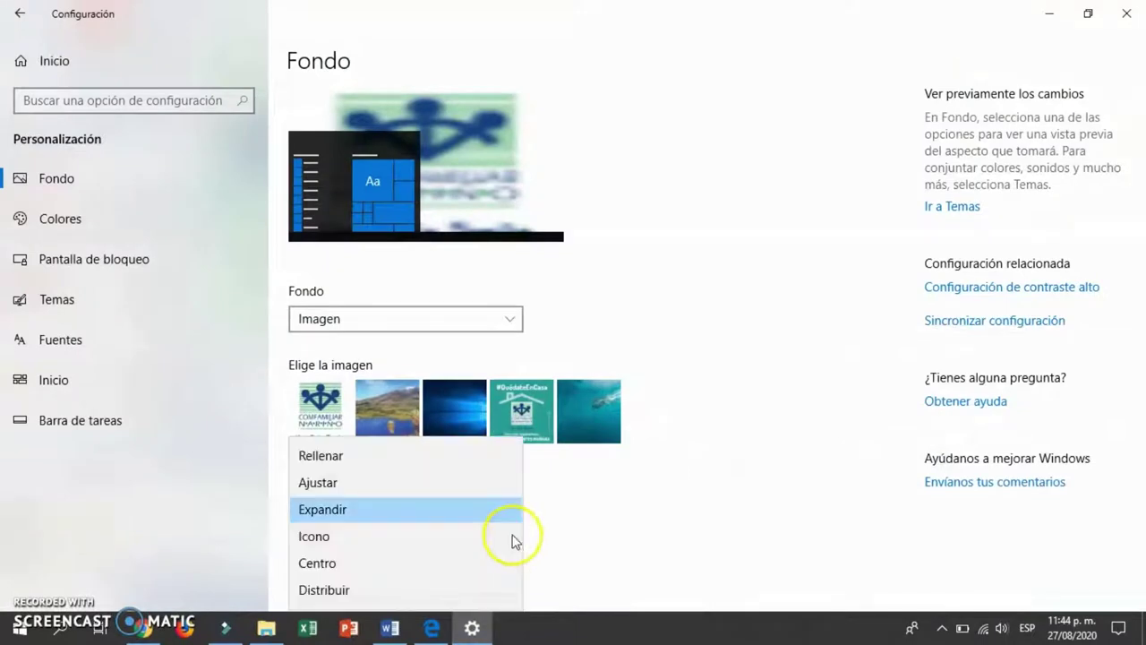
{"action": "left_click", "coordinate": [331, 542]}
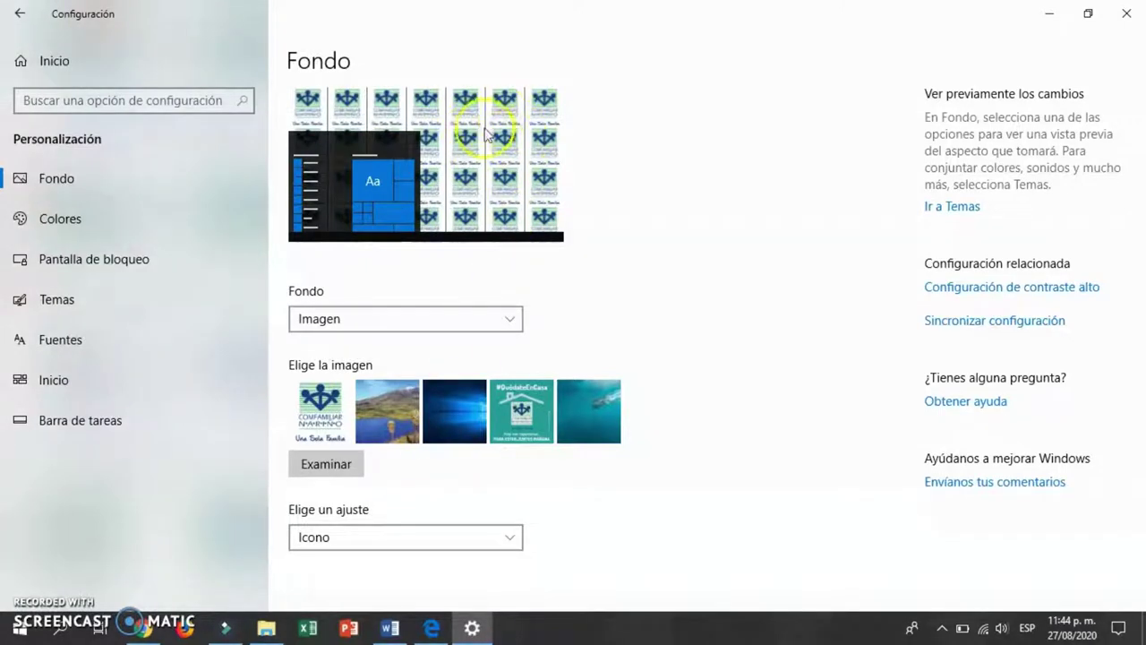
{"action": "left_click", "coordinate": [1053, 14]}
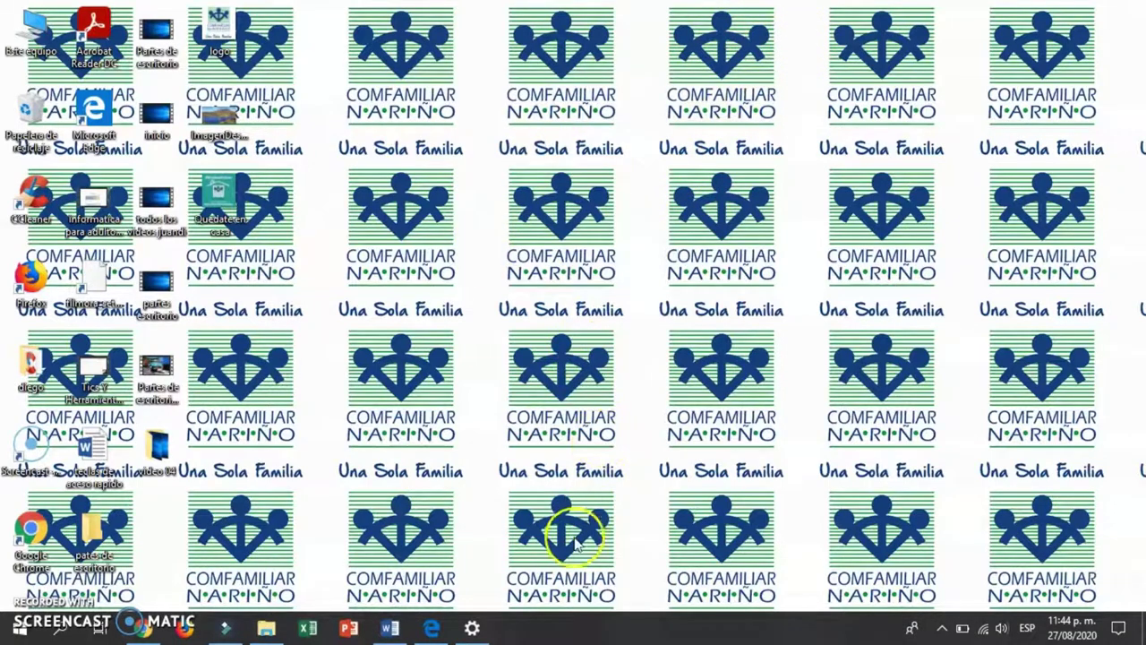
Set the logo background's fit to Centro and view the centred image on the desktop.
{"action": "left_click", "coordinate": [472, 628]}
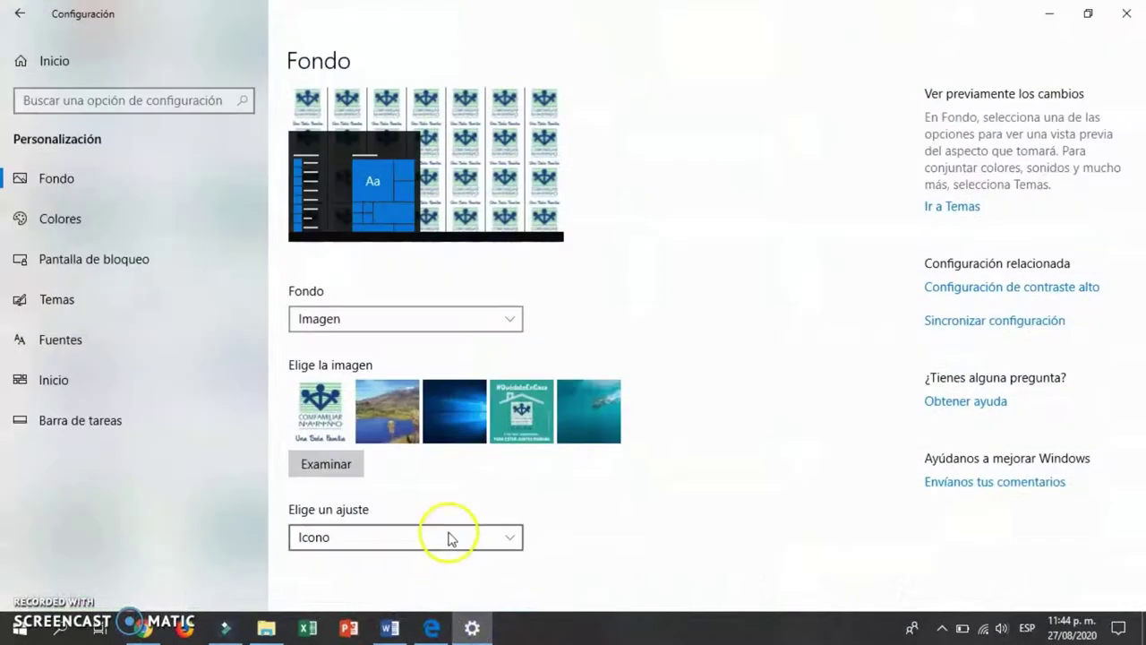
{"action": "left_click", "coordinate": [516, 539]}
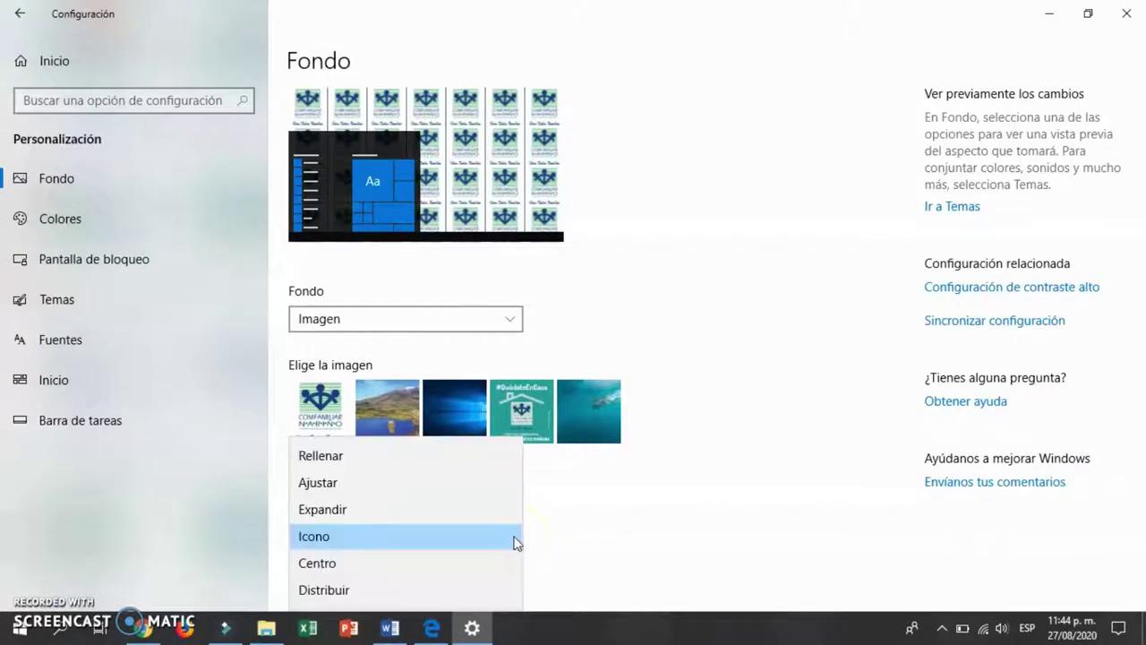
{"action": "left_click", "coordinate": [340, 566]}
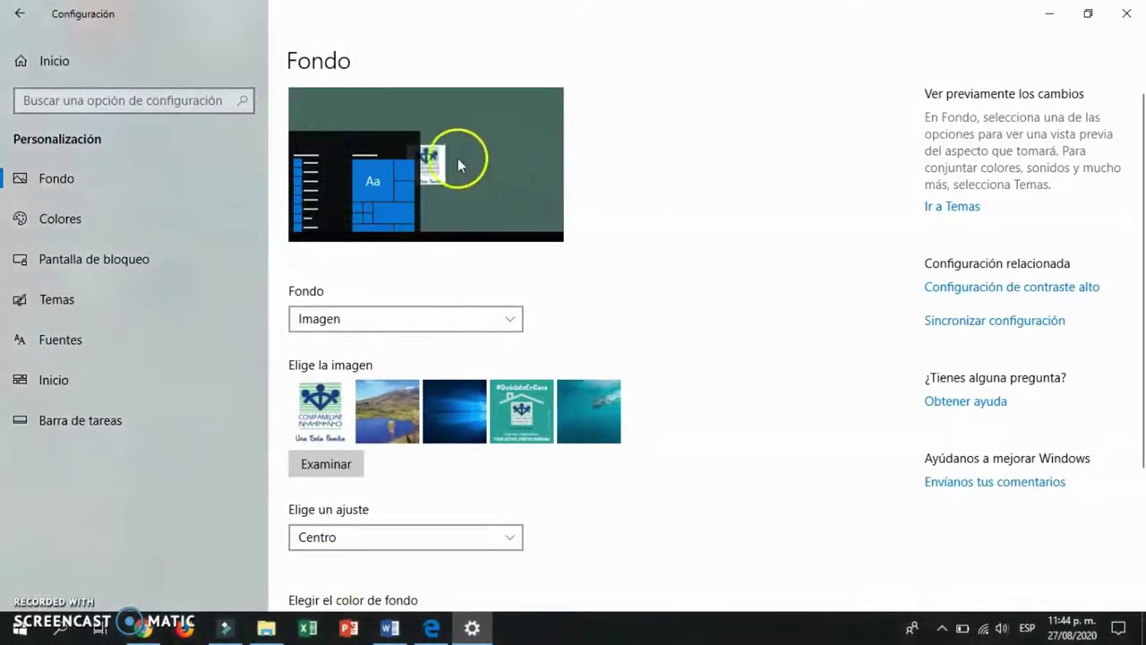
{"action": "left_click", "coordinate": [1050, 22]}
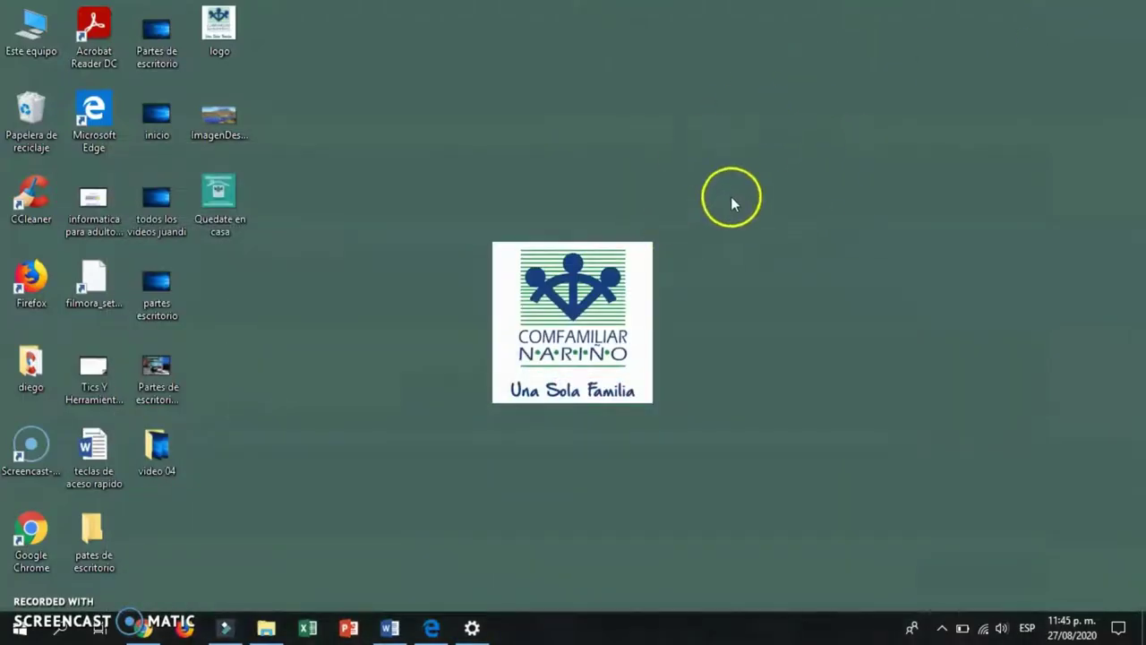
Set the logo background's fit to Distribuir and inspect it on the desktop.
{"action": "left_click", "coordinate": [472, 628]}
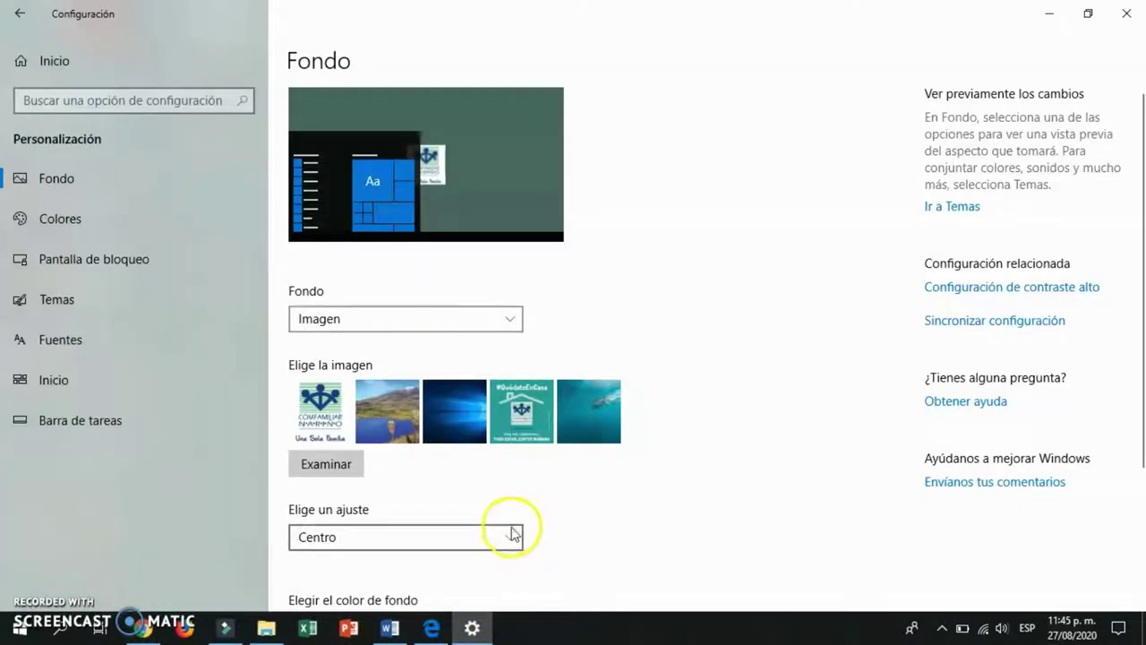
{"action": "left_click", "coordinate": [506, 537]}
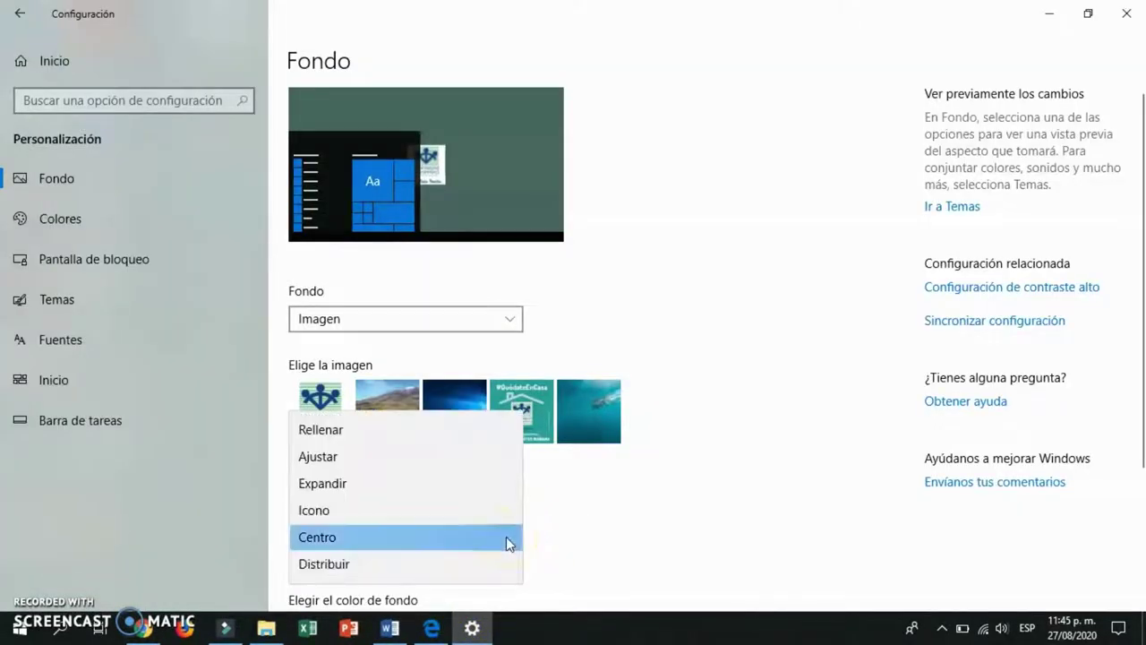
{"action": "left_click", "coordinate": [324, 564]}
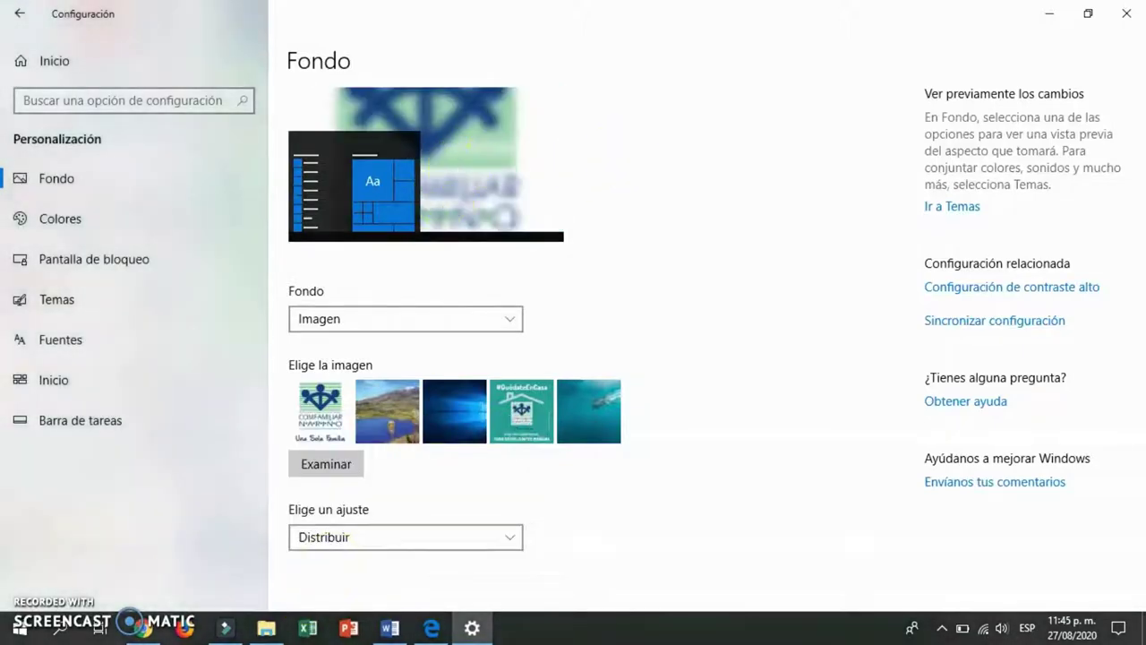
{"action": "left_click", "coordinate": [1046, 15]}
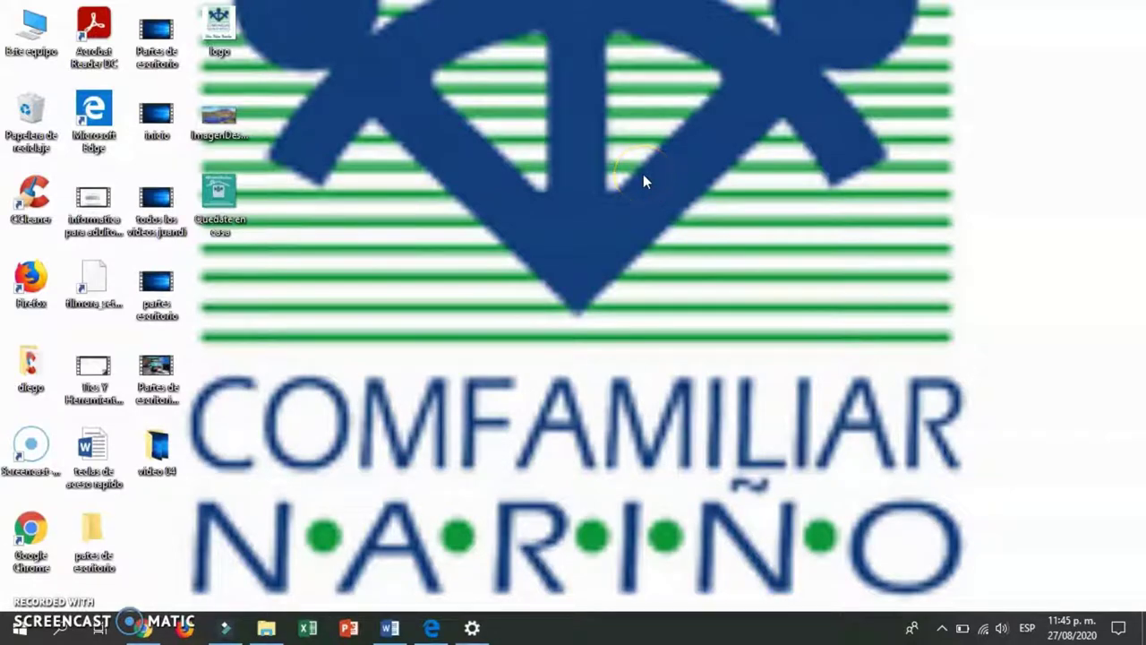
Set the logo background's fit back to Centro and view it on the desktop.
{"action": "left_click", "coordinate": [469, 628]}
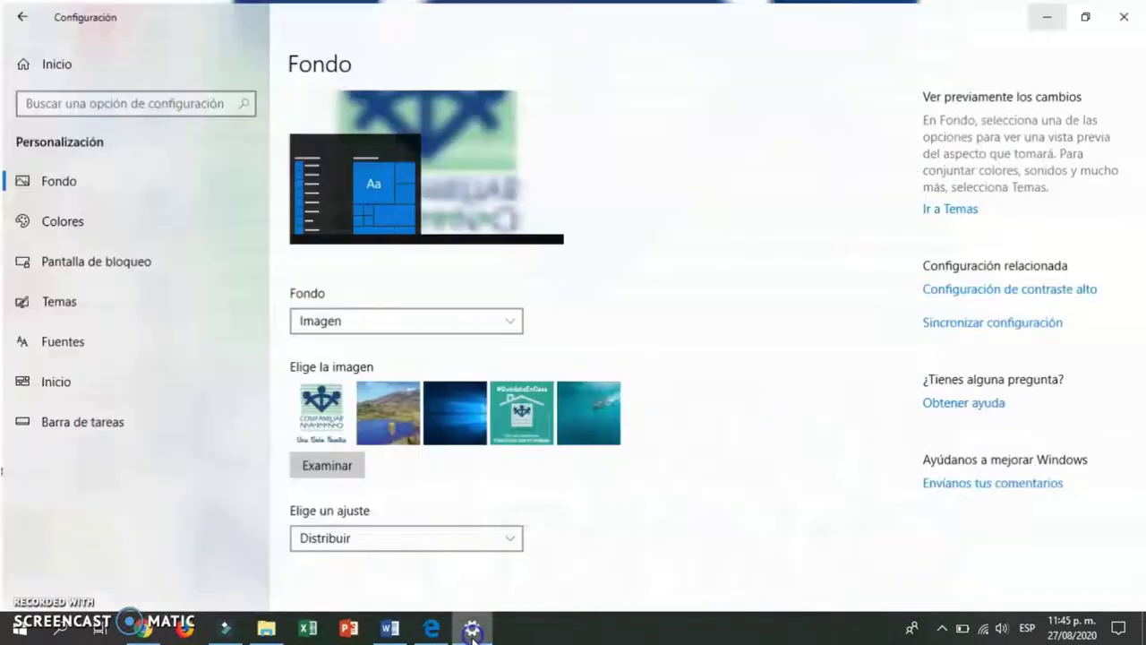
{"action": "left_click", "coordinate": [513, 541]}
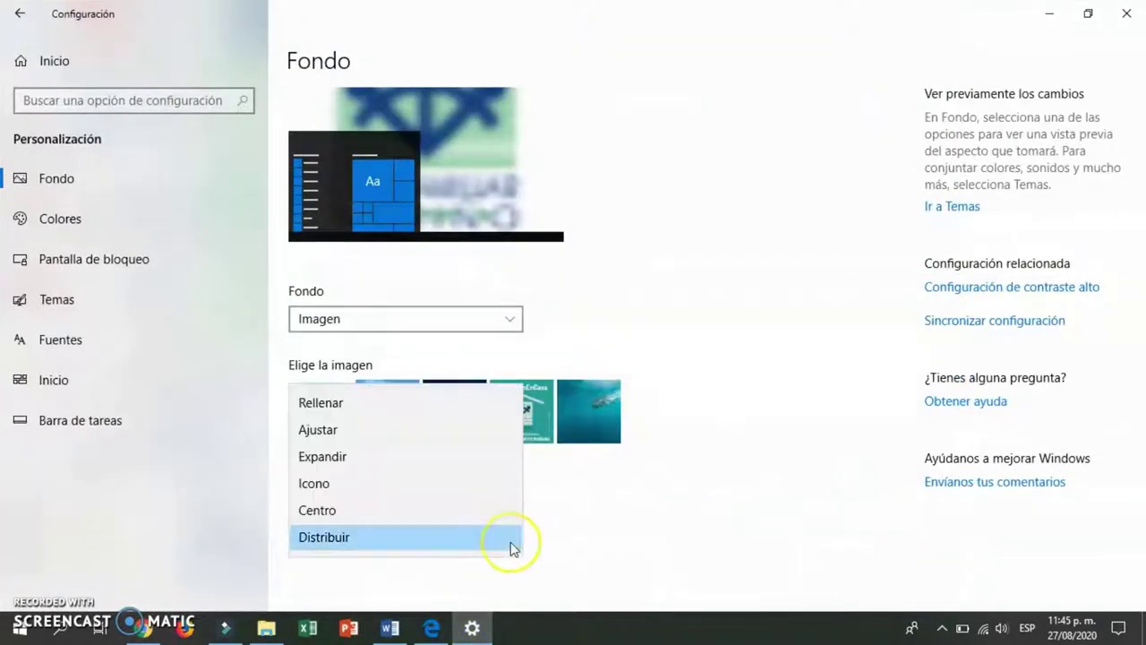
{"action": "left_click", "coordinate": [322, 511]}
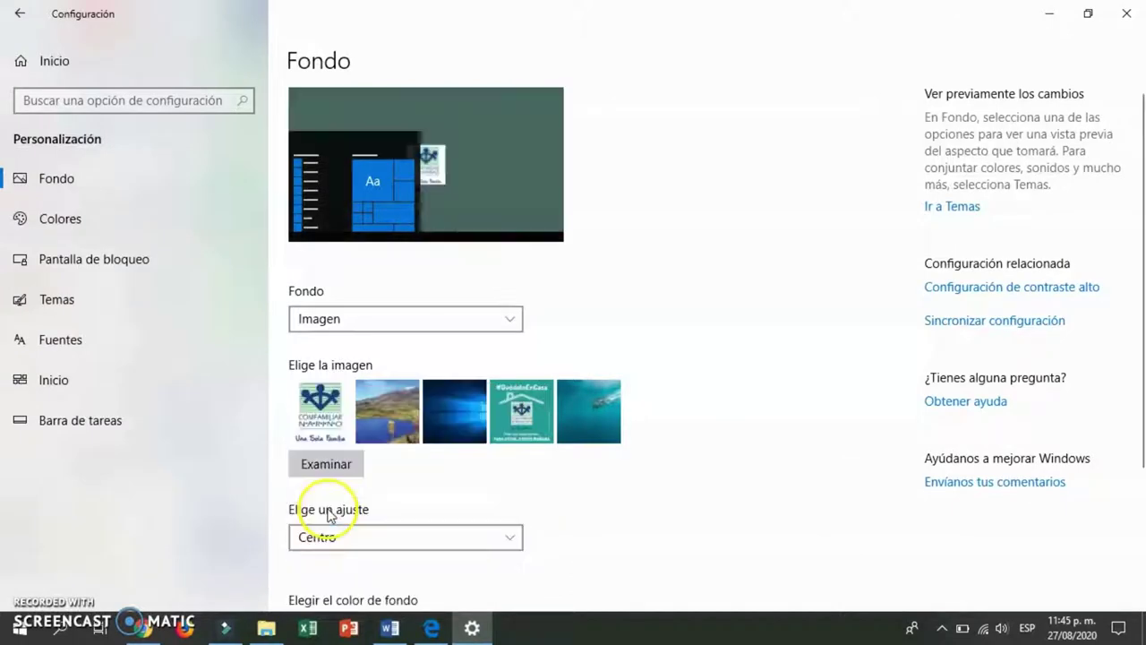
{"action": "left_click", "coordinate": [1050, 13]}
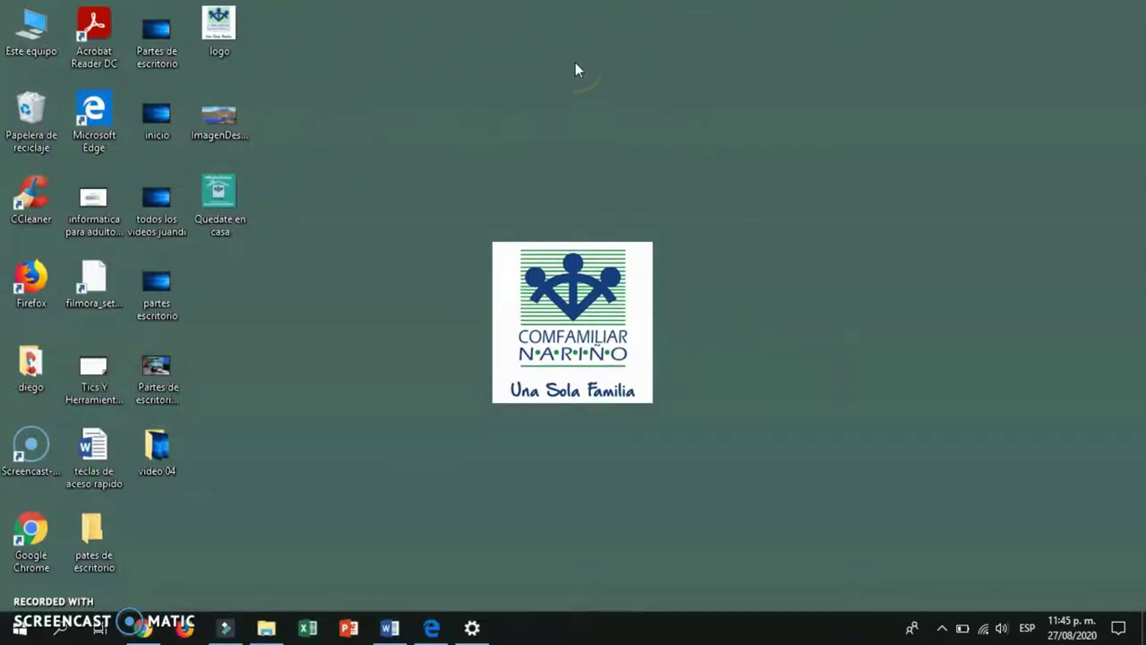
Set the background colour around the centred logo to bright red and view it on the desktop.
{"action": "left_click", "coordinate": [472, 629]}
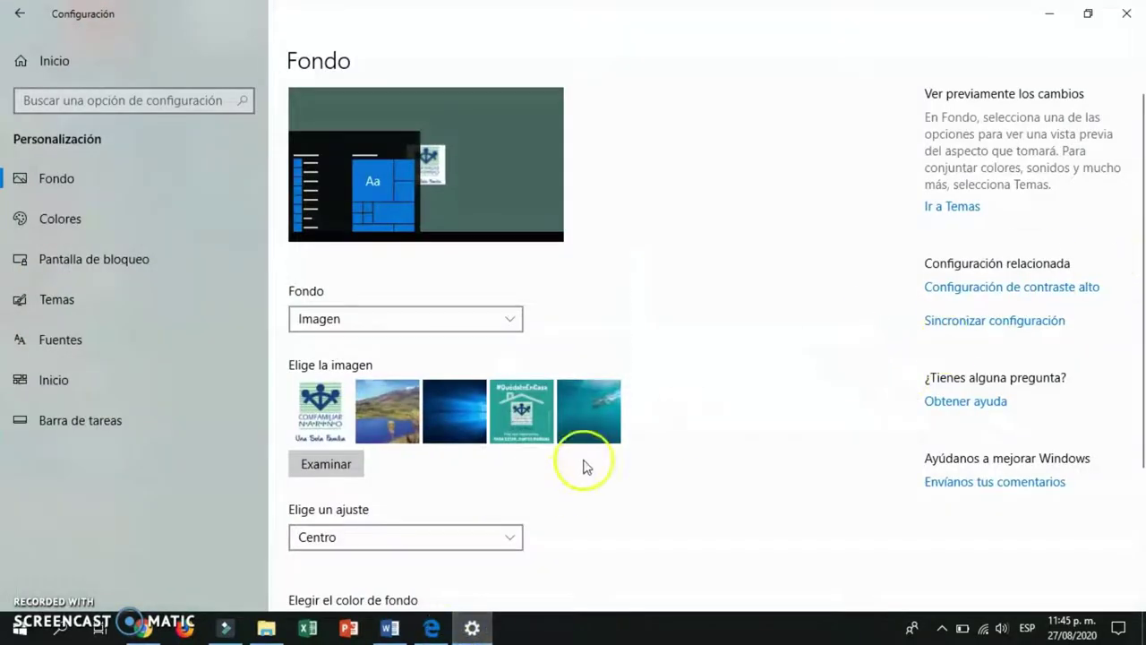
{"action": "left_click_drag", "start_coordinate": [1139, 148], "coordinate": [1134, 312]}
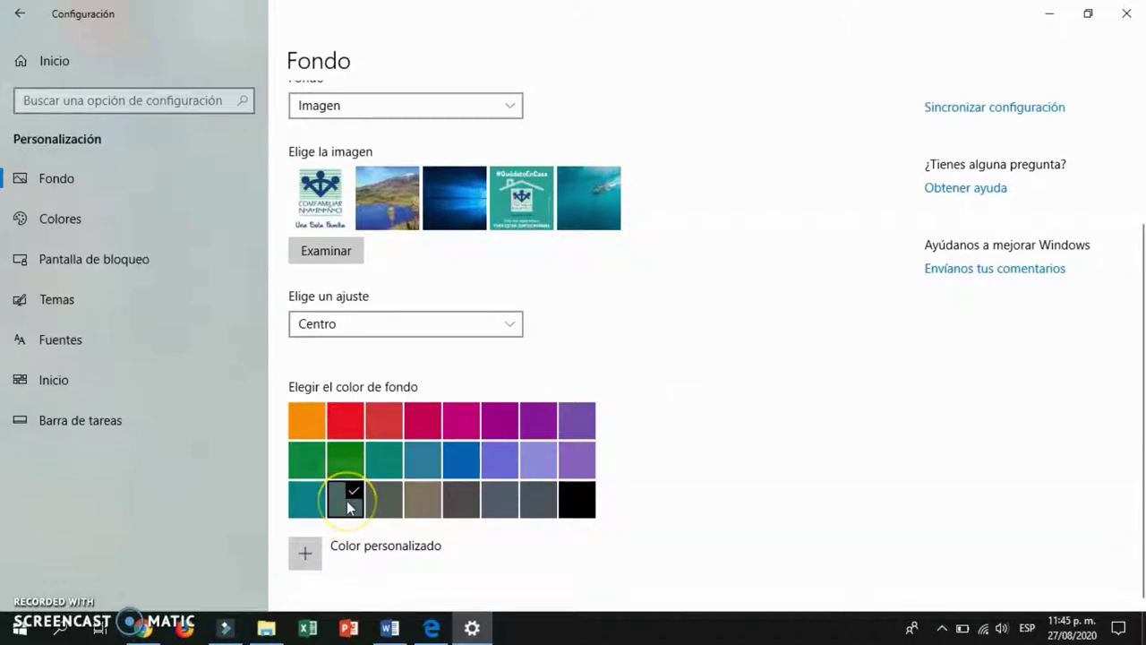
{"action": "left_click", "coordinate": [354, 435]}
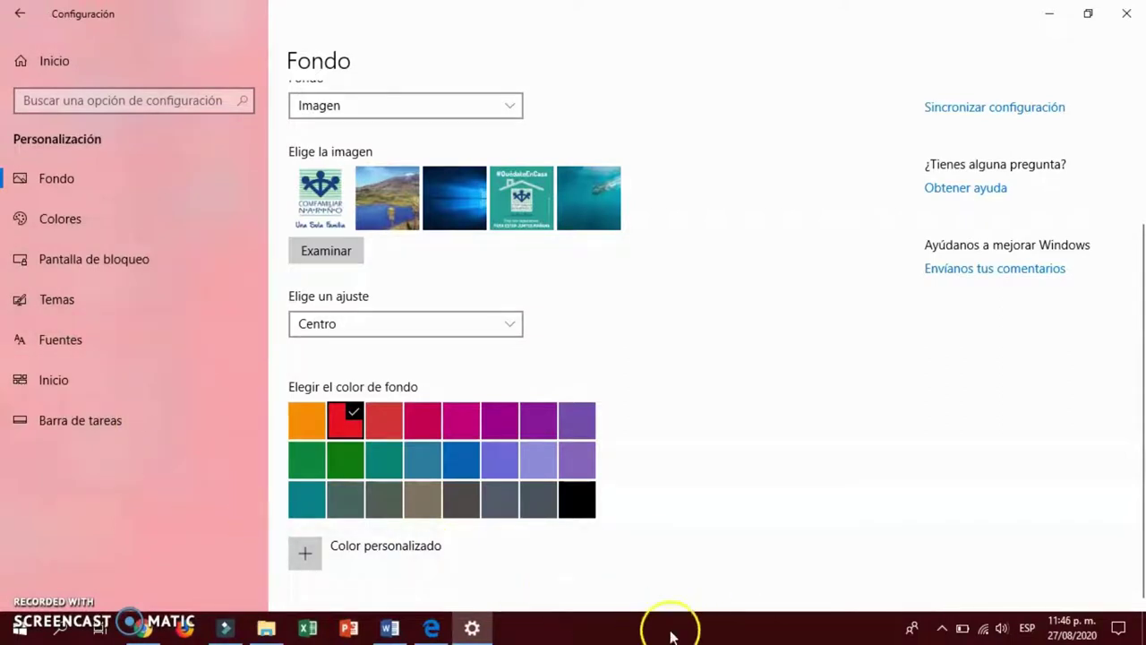
{"action": "left_click", "coordinate": [1049, 16]}
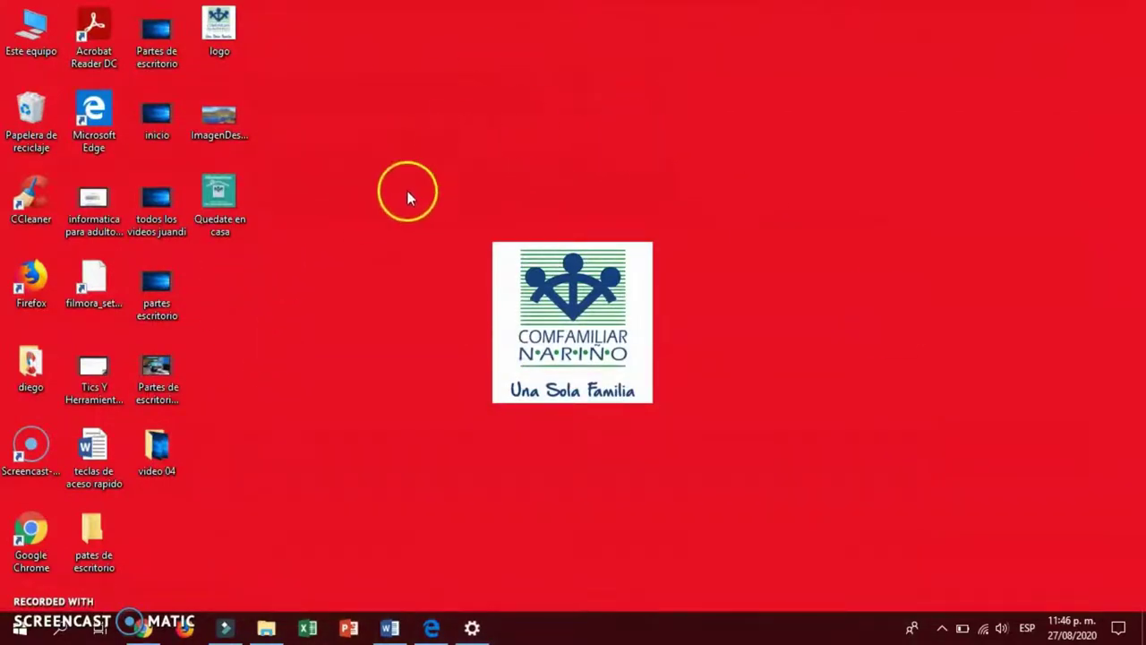
Change the background colour around the logo to Azul frío and check it on the desktop.
{"action": "left_click", "coordinate": [472, 628]}
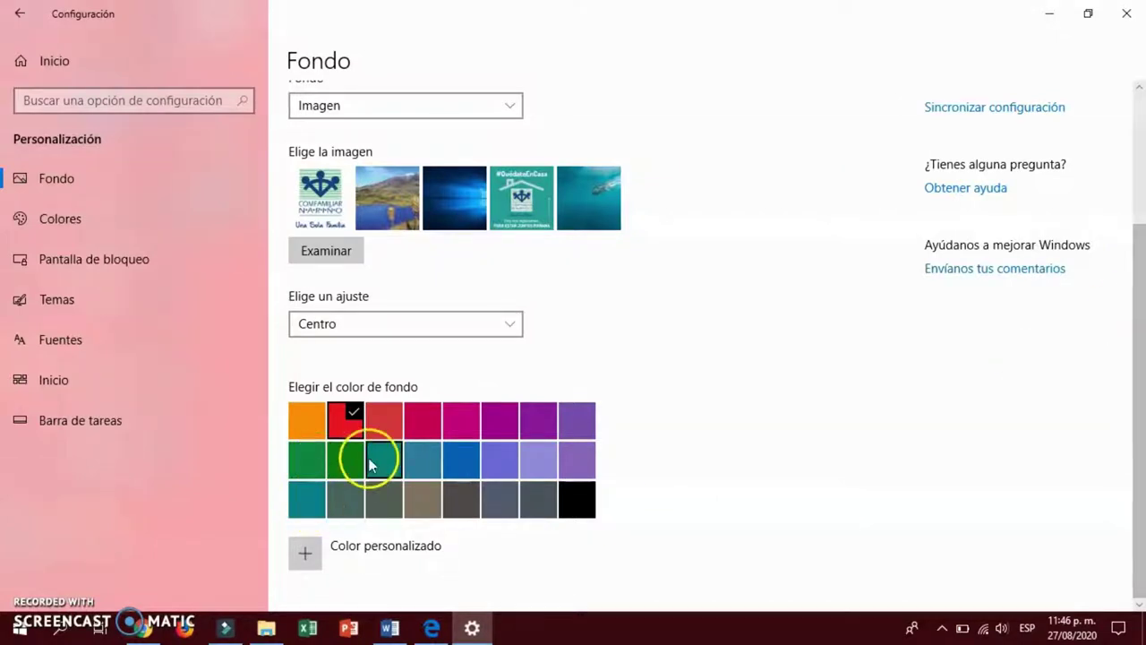
{"action": "left_click", "coordinate": [427, 472]}
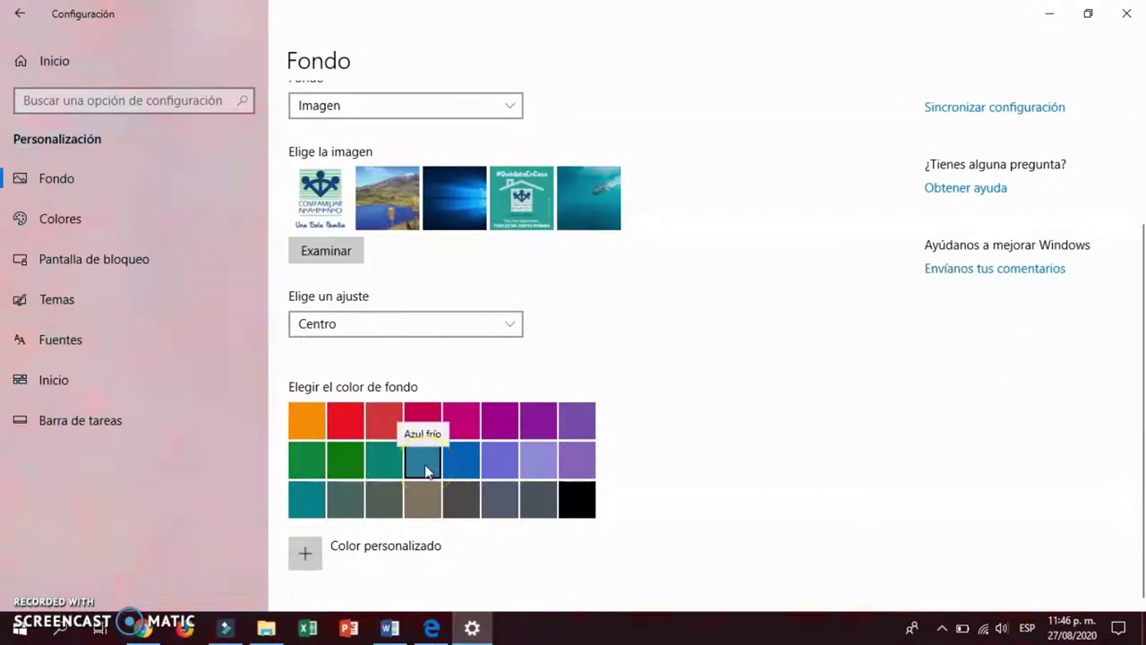
{"action": "left_click", "coordinate": [1049, 15]}
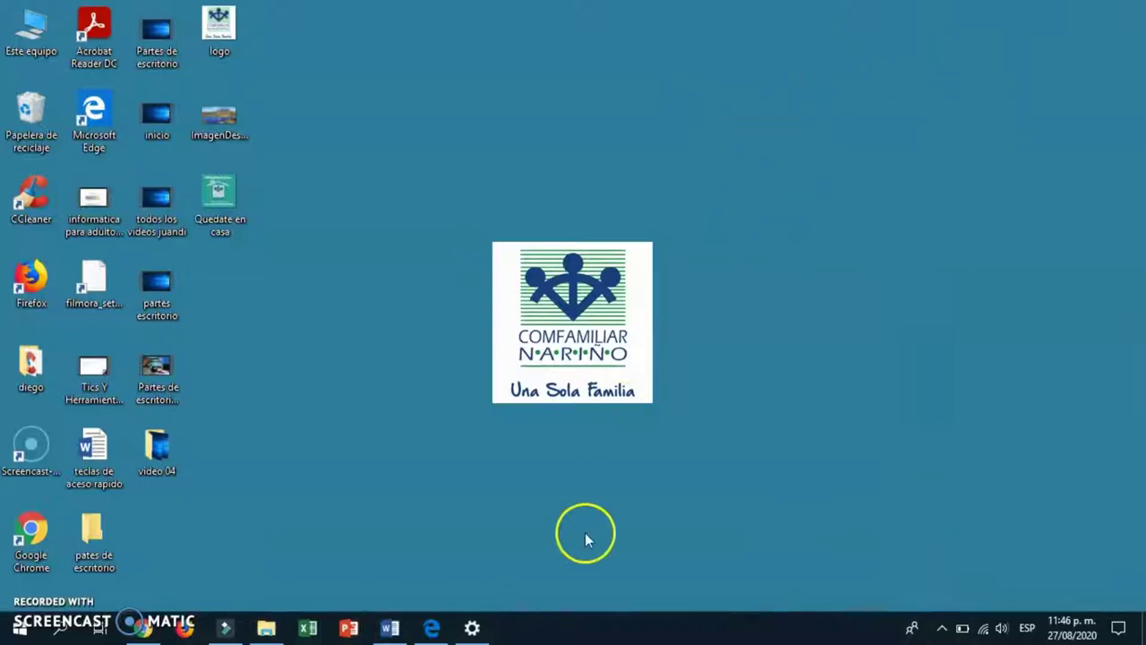
Choose the underwater swimmer picture as the background and view it on the desktop.
{"action": "left_click", "coordinate": [471, 625]}
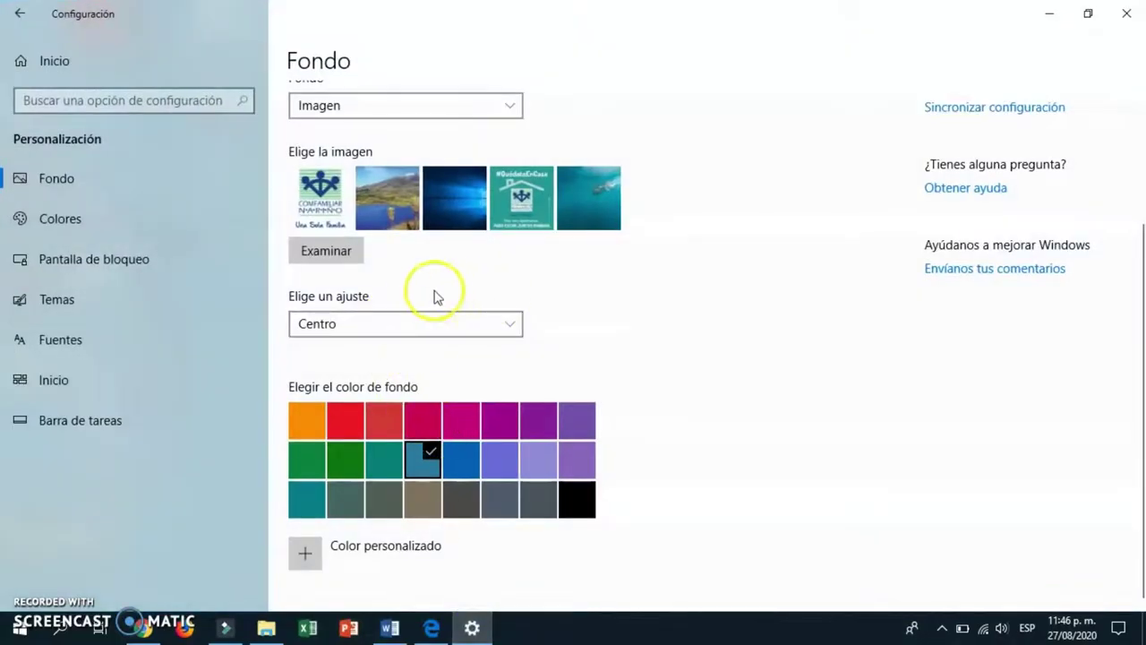
{"action": "left_click", "coordinate": [596, 194]}
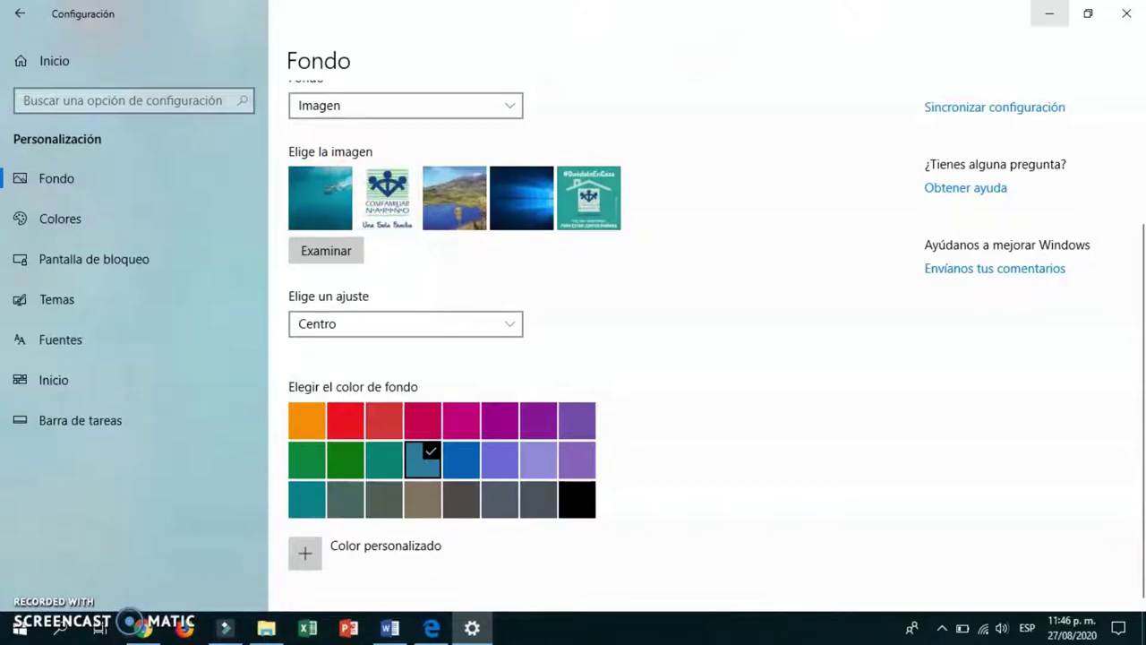
{"action": "left_click", "coordinate": [1049, 14]}
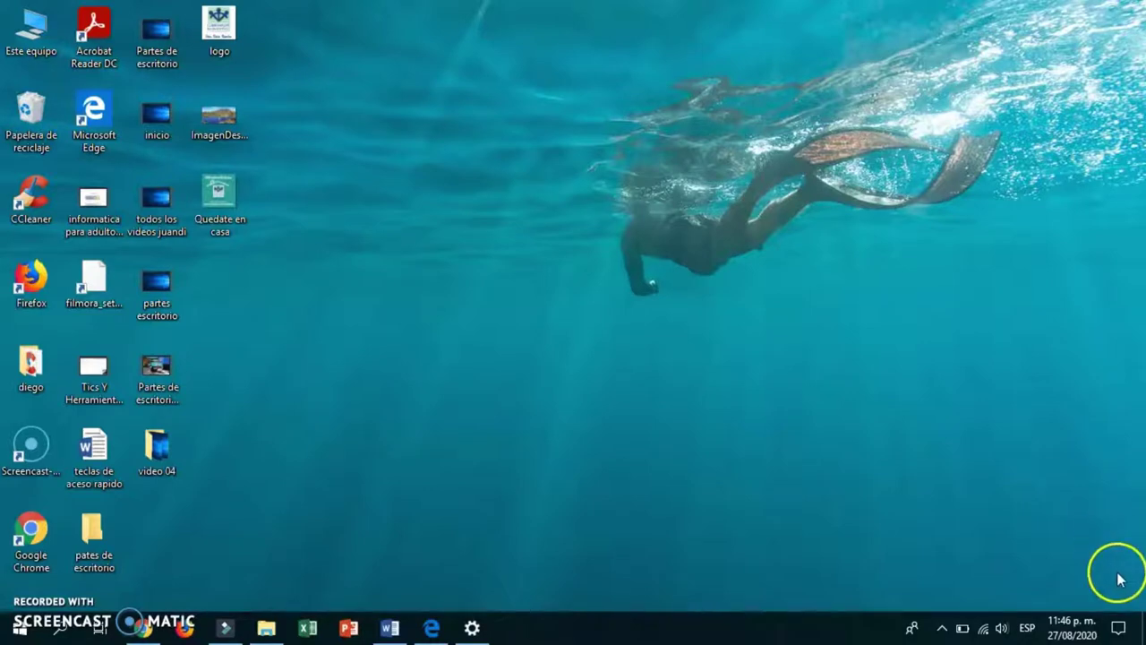
Reopen the background settings, choose the blue Windows logo picture as the background, and view it on the desktop.
{"action": "left_click", "coordinate": [1119, 627]}
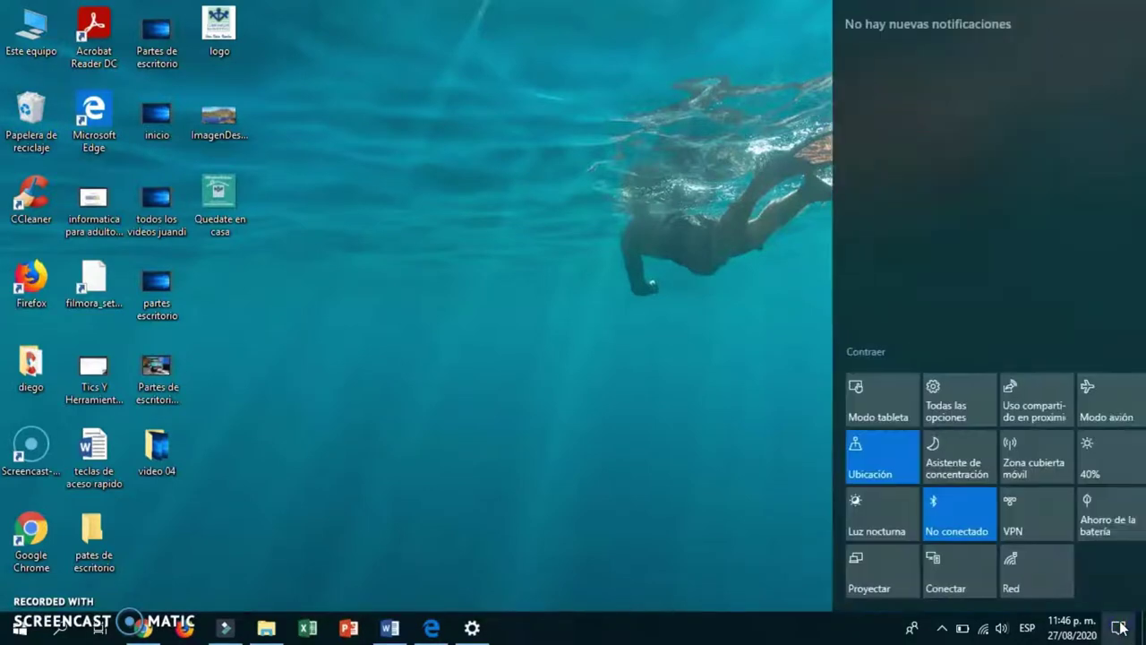
{"action": "left_click", "coordinate": [934, 405]}
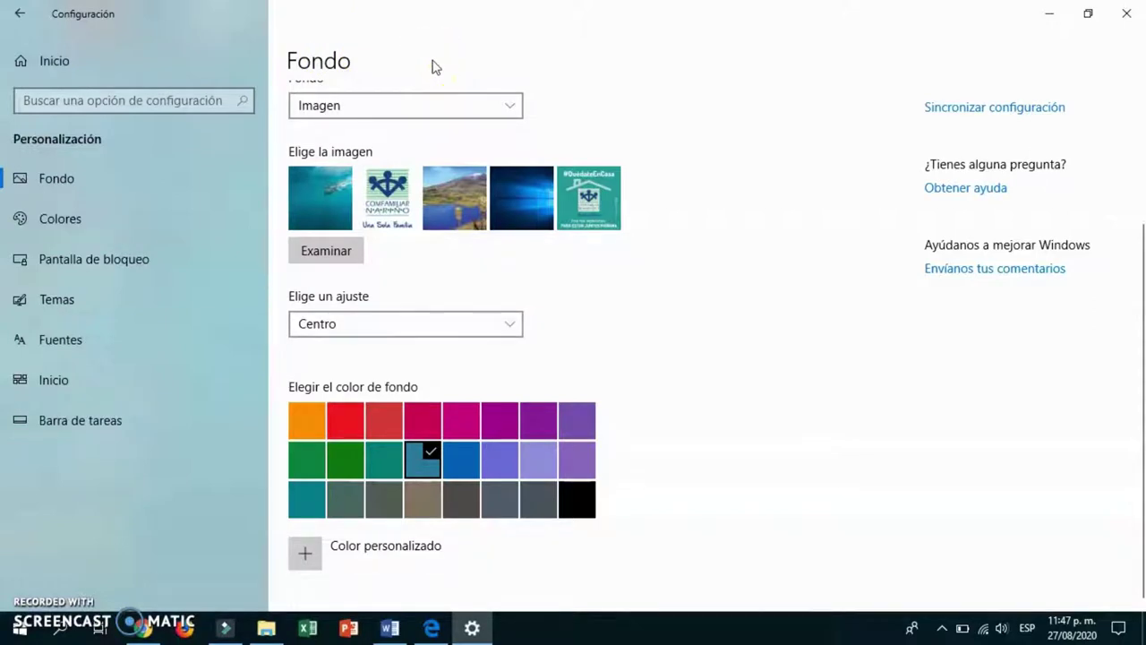
{"action": "left_click", "coordinate": [321, 197]}
{"action": "left_click", "coordinate": [519, 201]}
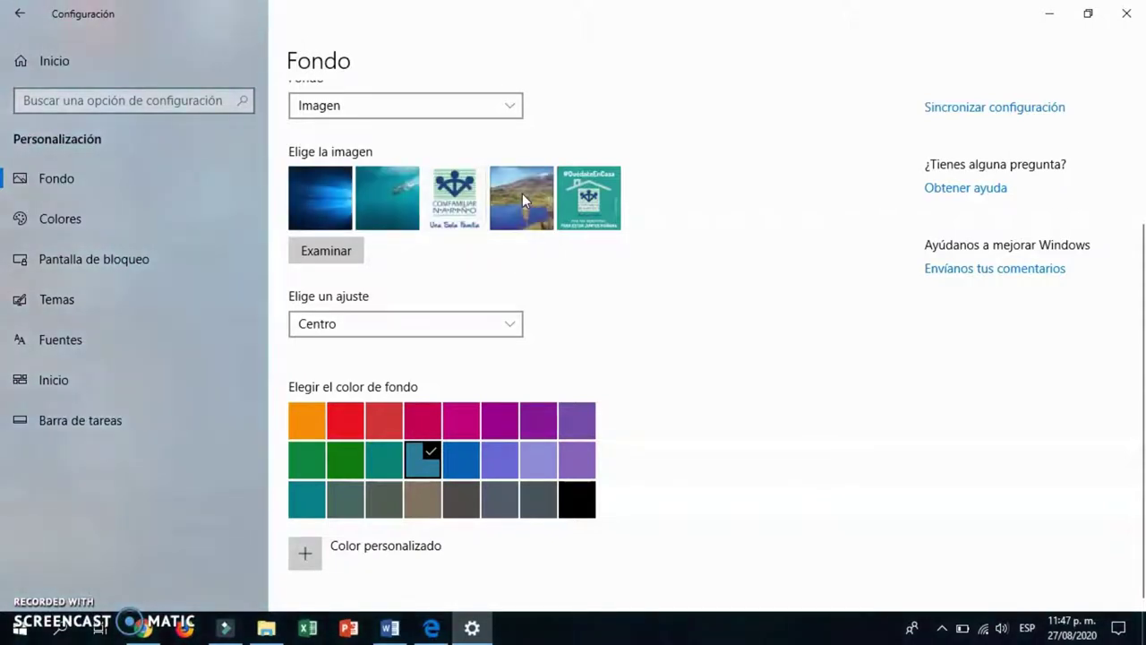
{"action": "left_click", "coordinate": [1050, 13]}
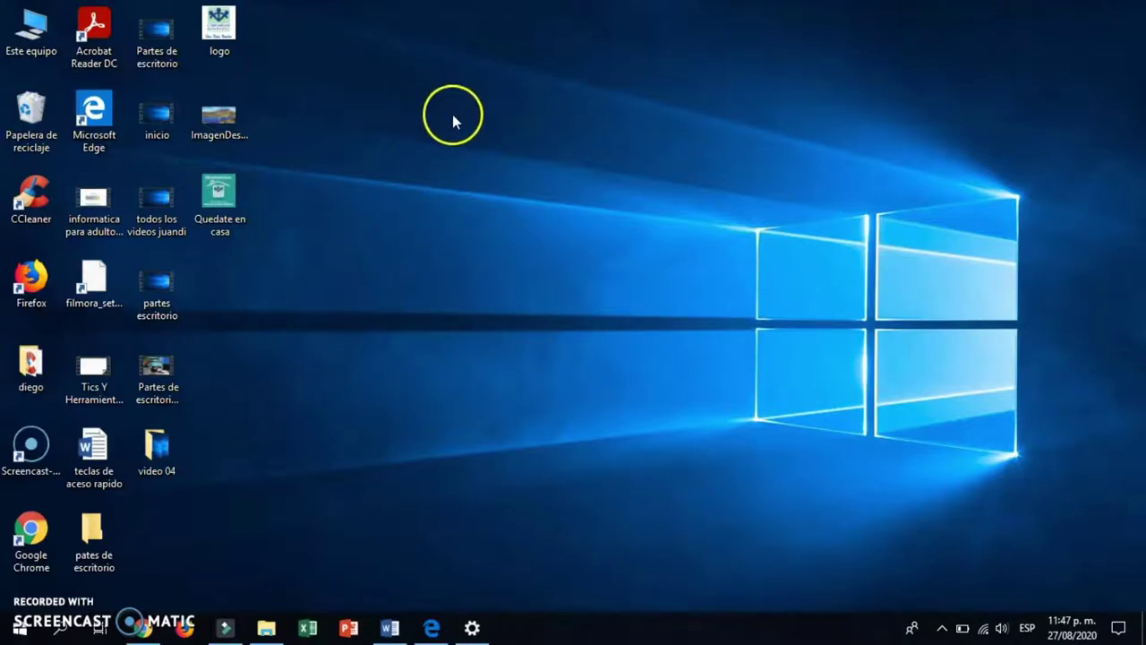
Open the desktop's personalization settings, choose the mountain and lake picture as the background, and view it on the desktop.
{"action": "key", "text": "s"}
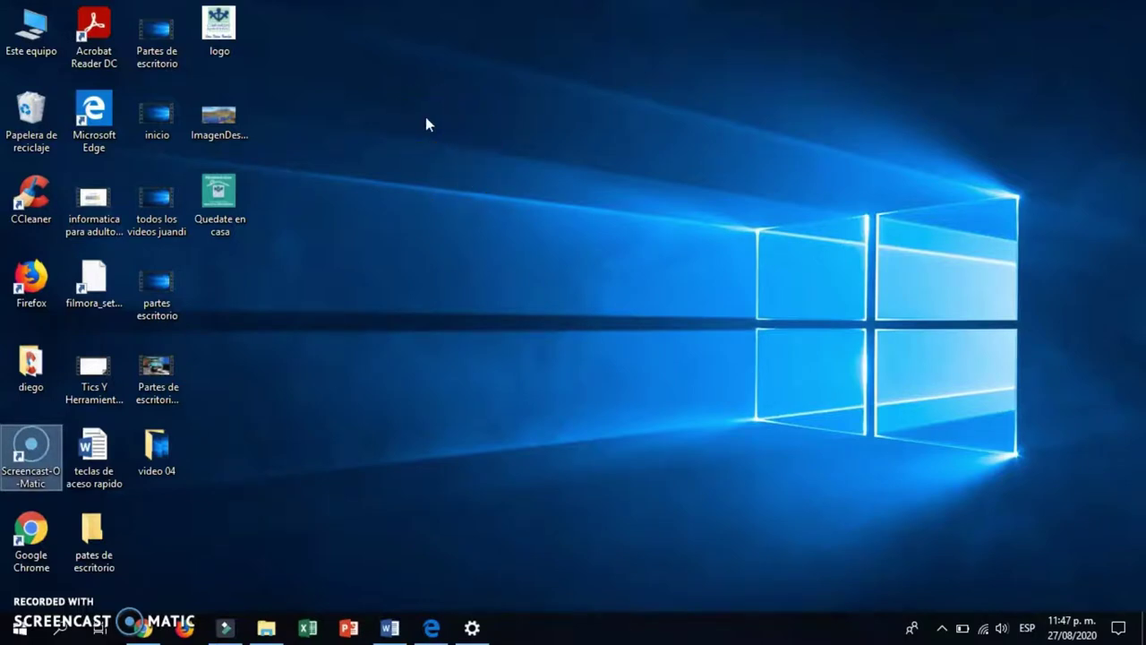
{"action": "right_click", "coordinate": [427, 117]}
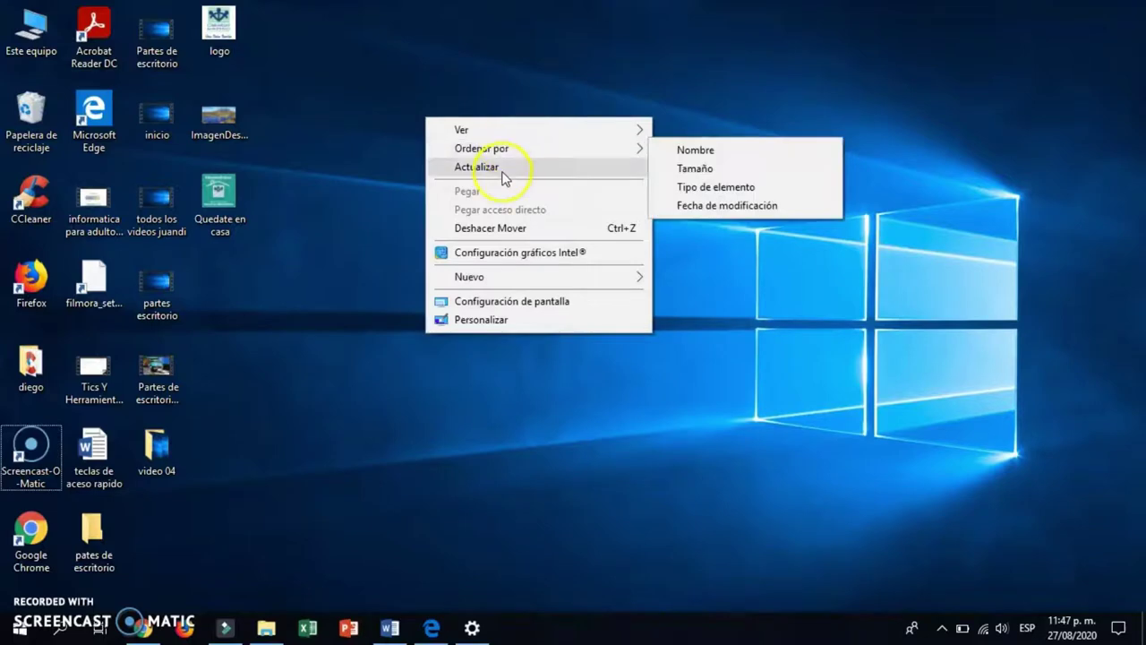
{"action": "left_click", "coordinate": [482, 320]}
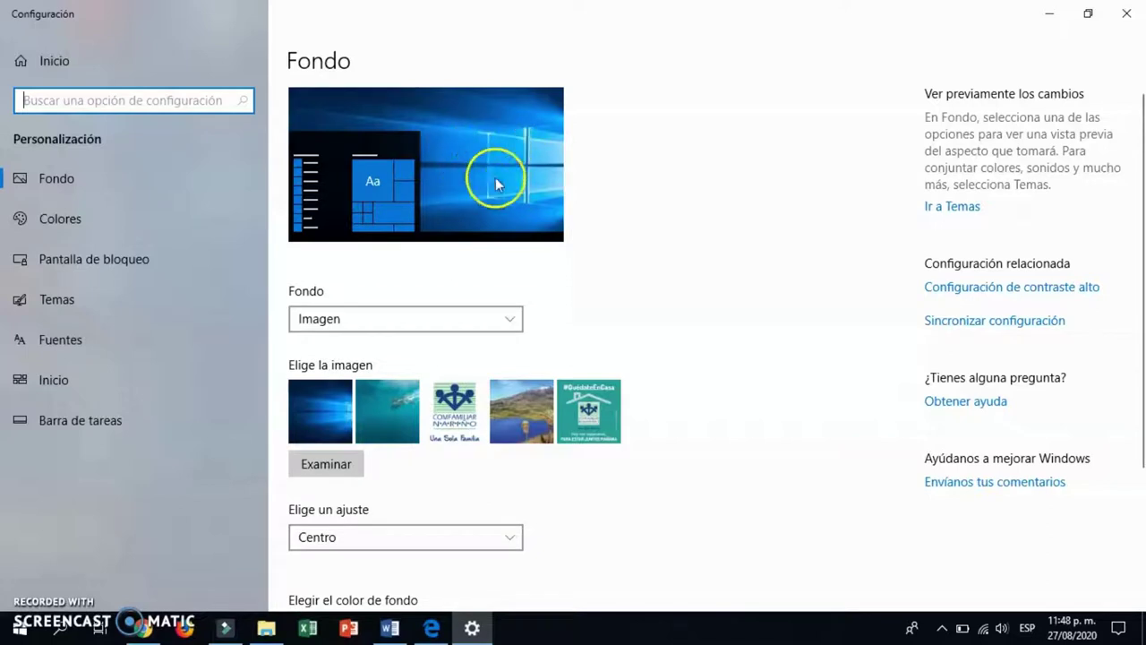
{"action": "left_click", "coordinate": [523, 421]}
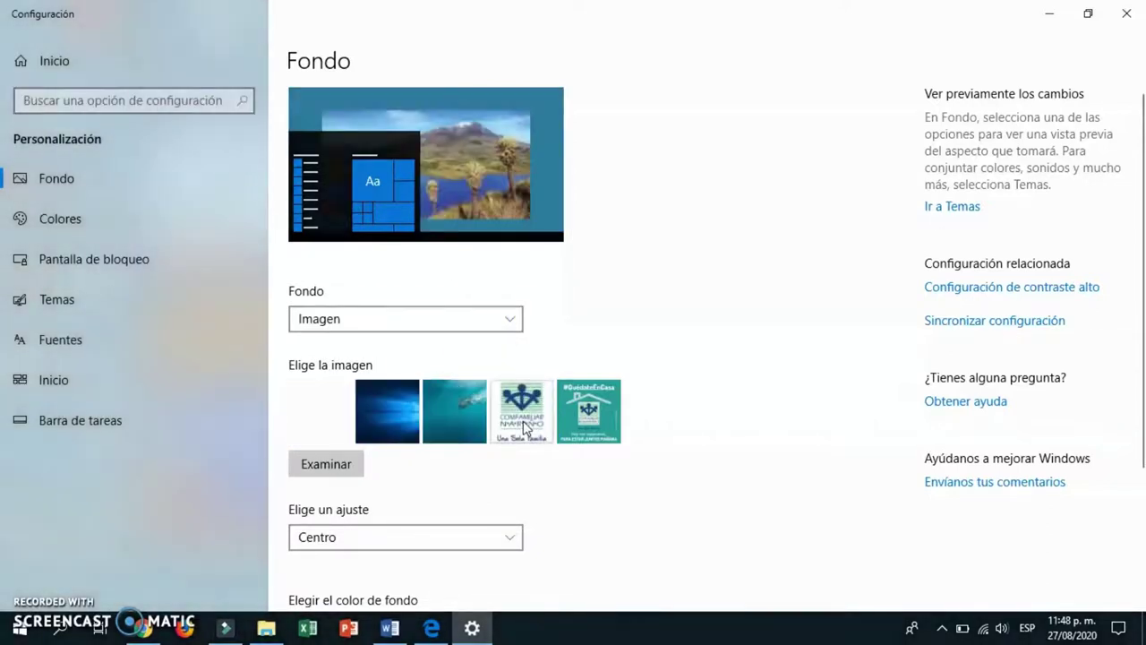
{"action": "left_click", "coordinate": [1051, 12]}
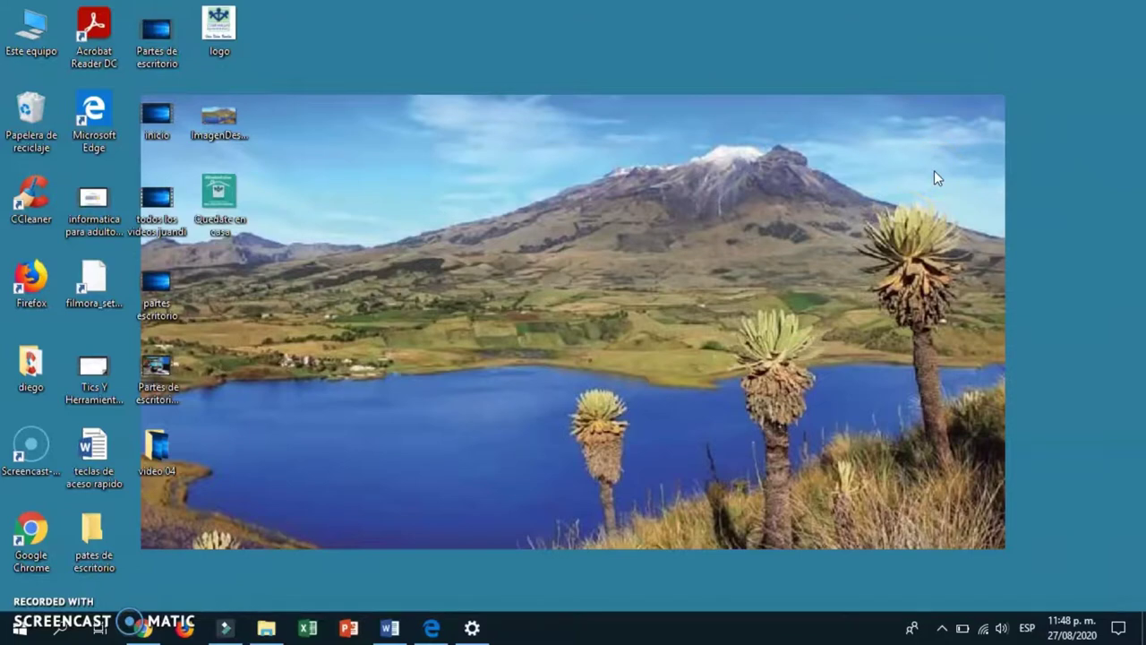
Set the mountain and lake background's fit to Ajustar and look at it on the desktop.
{"action": "left_click", "coordinate": [474, 627]}
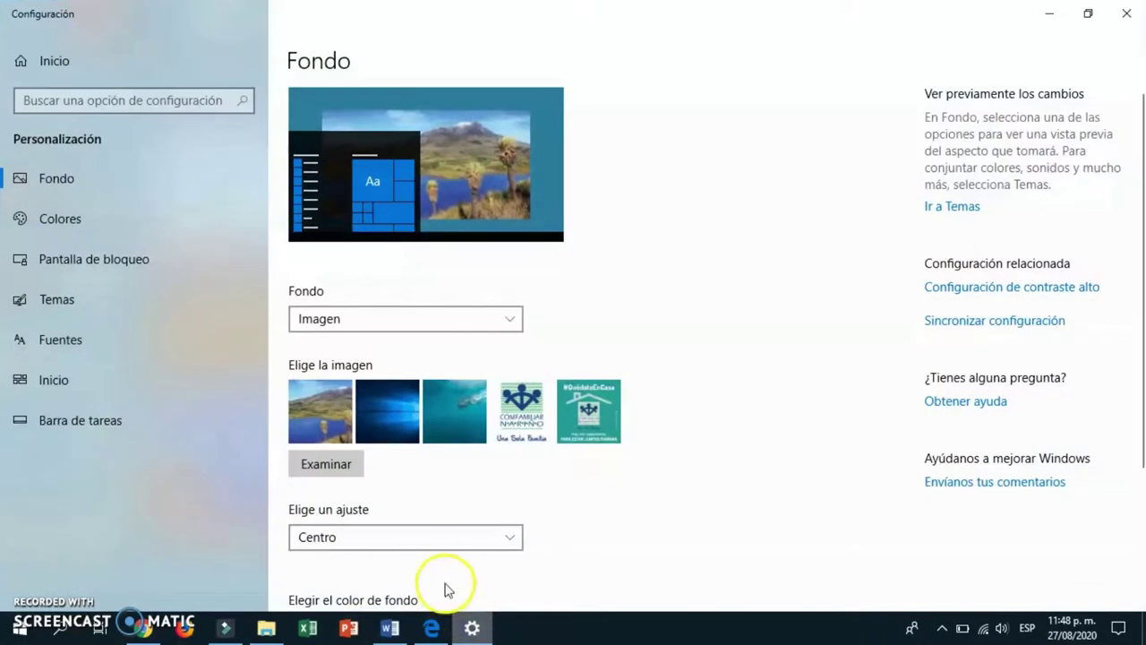
{"action": "left_click", "coordinate": [510, 540]}
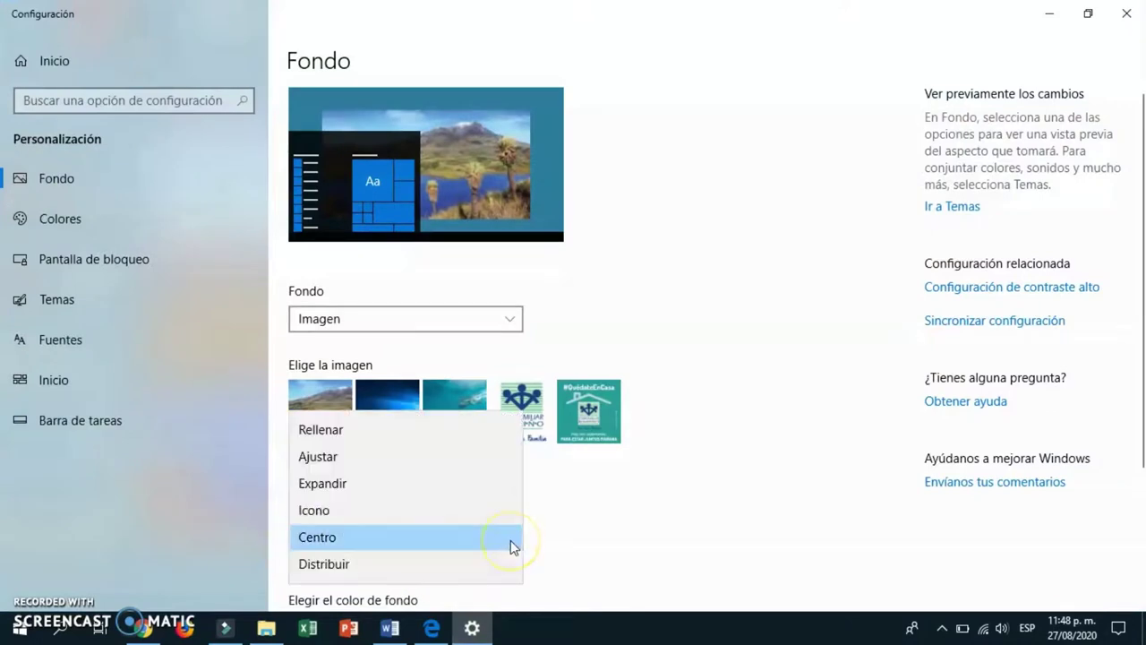
{"action": "left_click", "coordinate": [328, 466]}
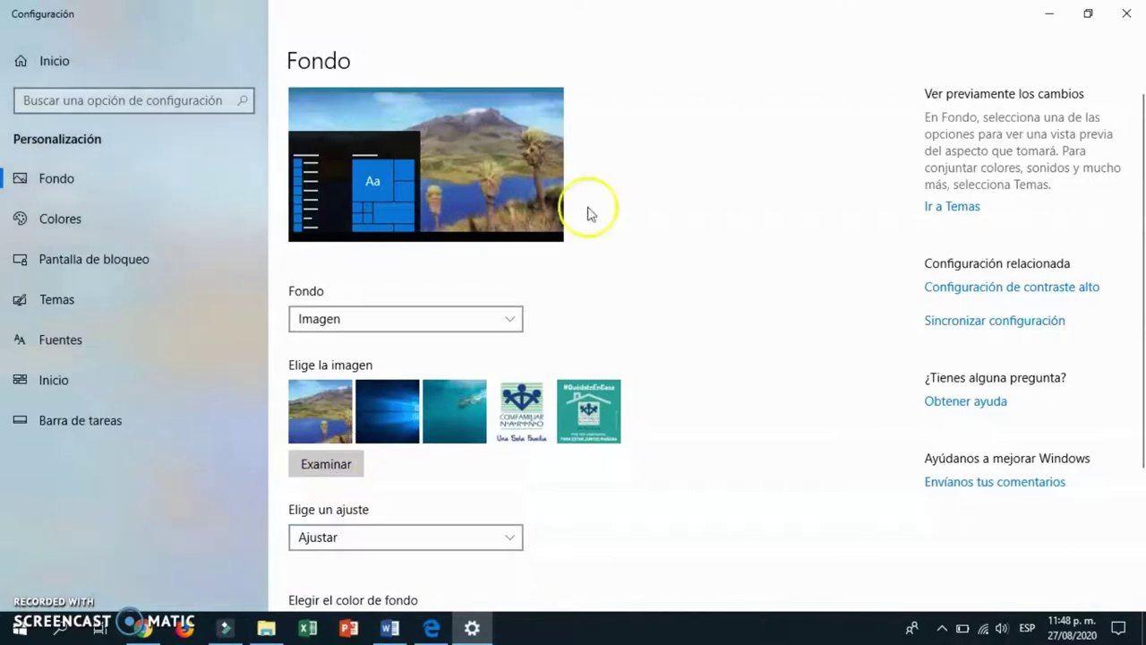
{"action": "left_click", "coordinate": [1051, 16]}
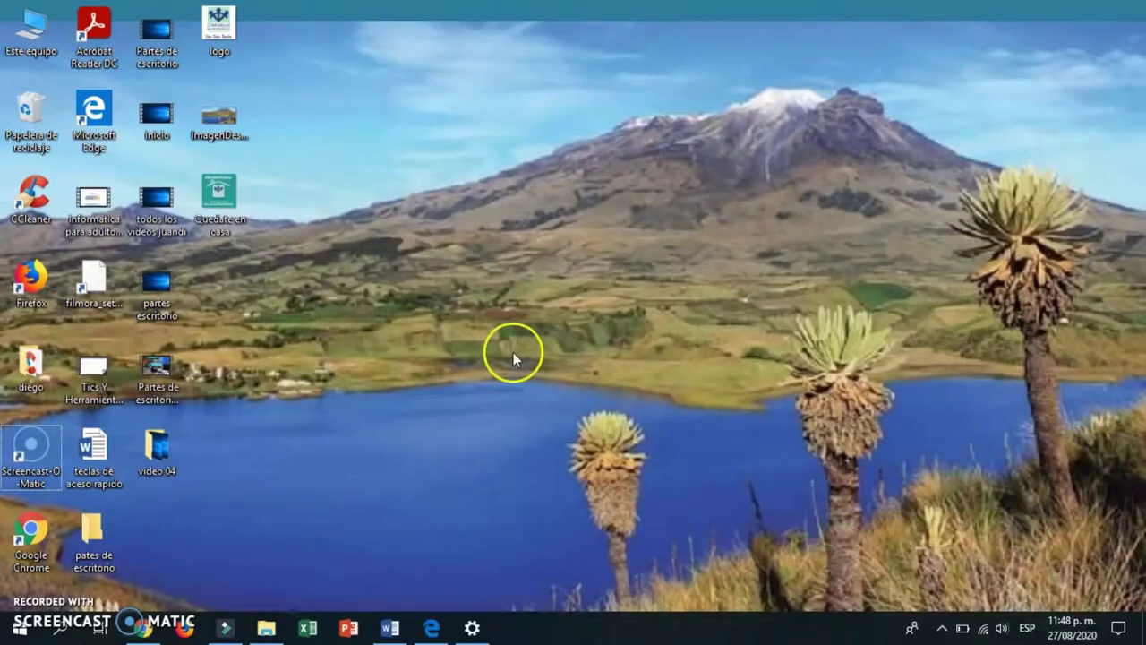
Set the mountain and lake background's fit to Rellenar and view it on the desktop.
{"action": "left_click", "coordinate": [472, 628]}
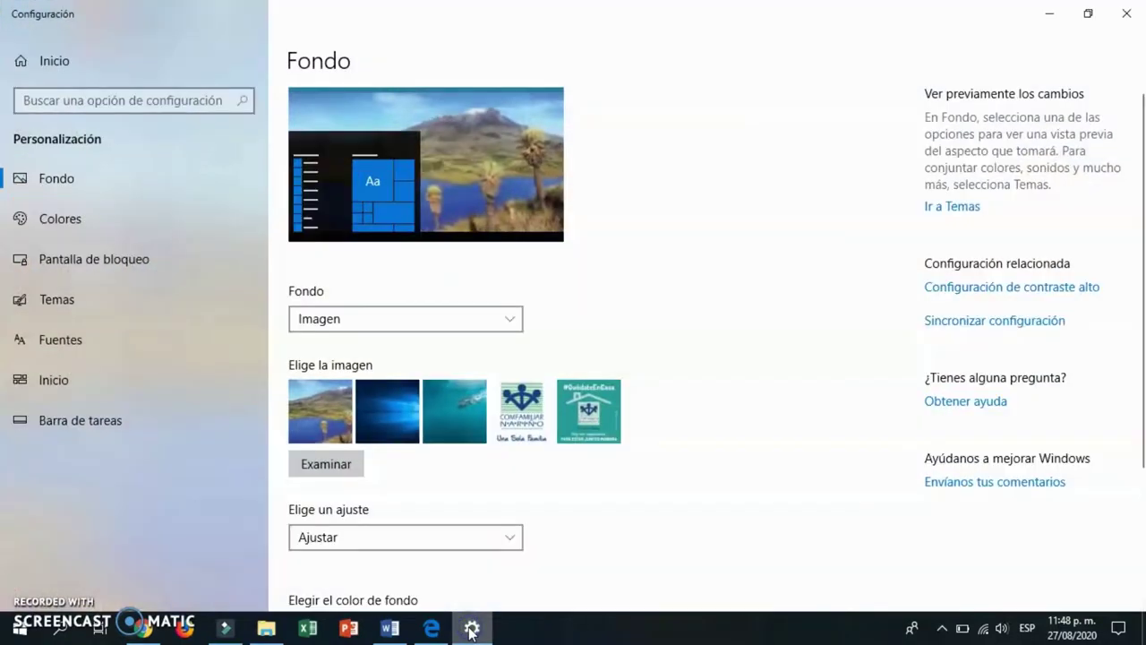
{"action": "left_click", "coordinate": [511, 540]}
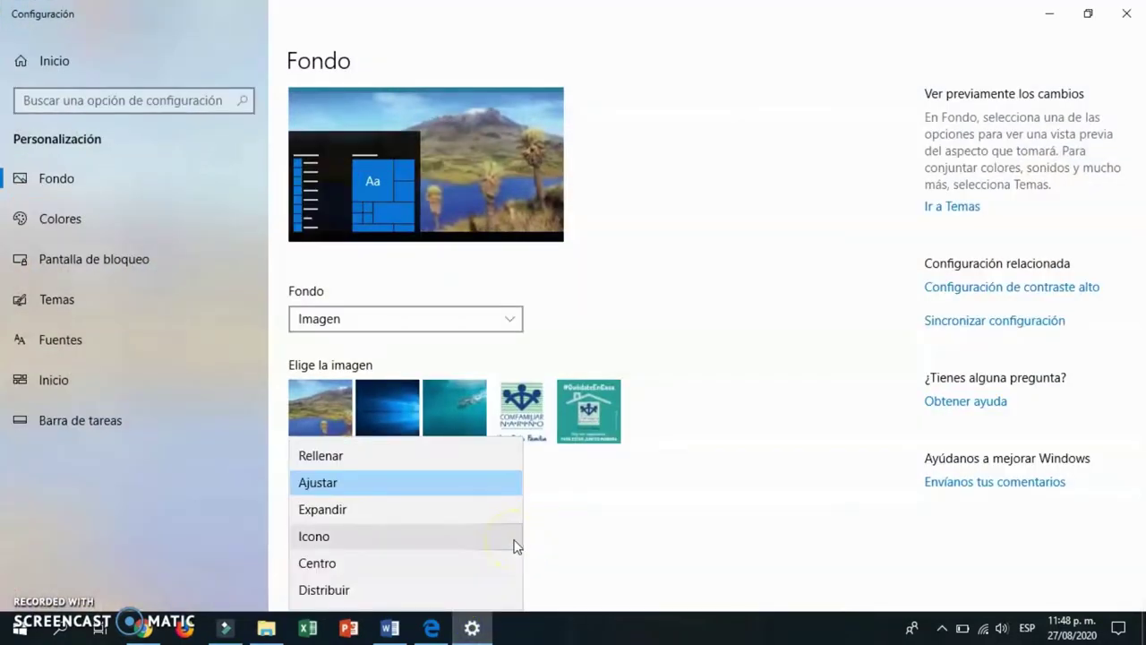
{"action": "left_click", "coordinate": [338, 456]}
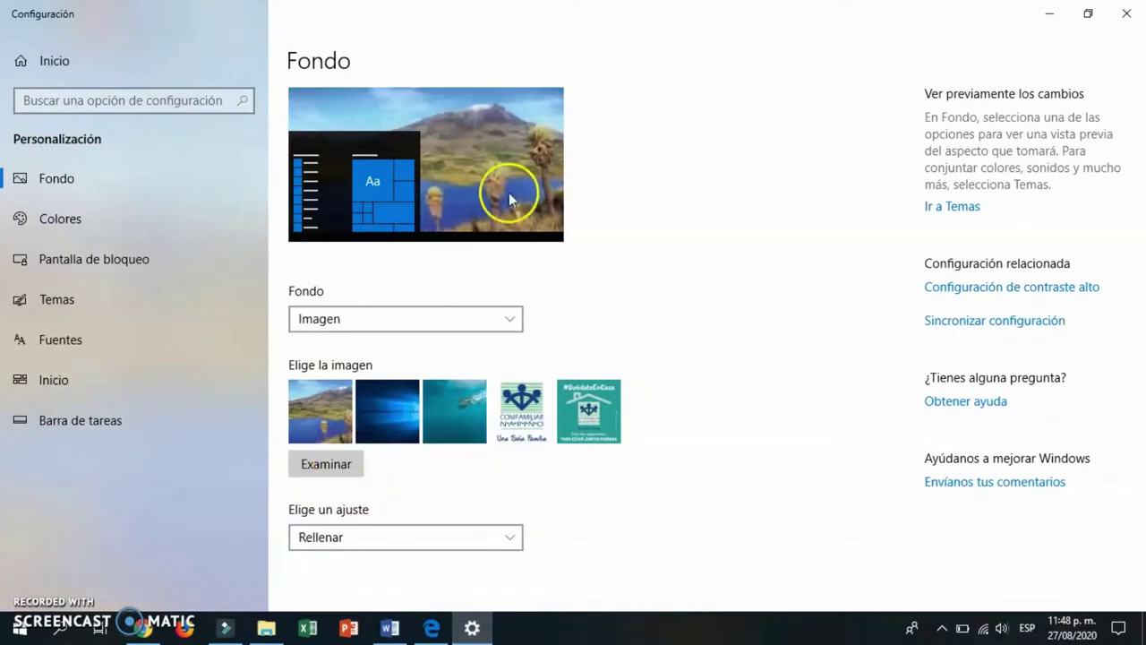
{"action": "left_click", "coordinate": [1045, 14]}
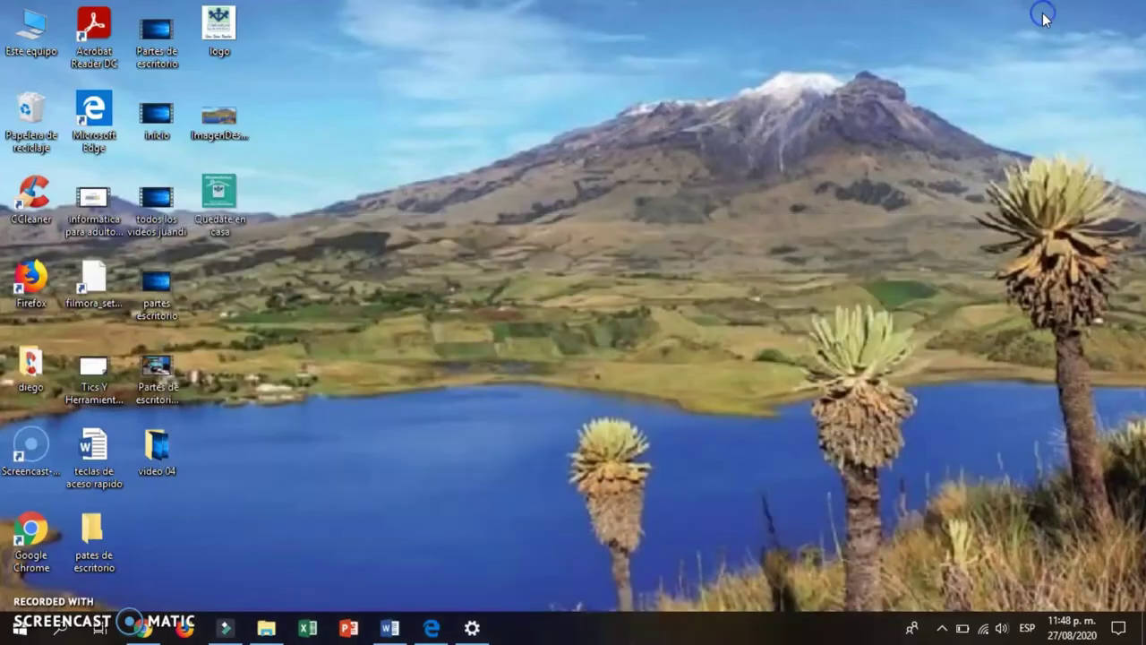